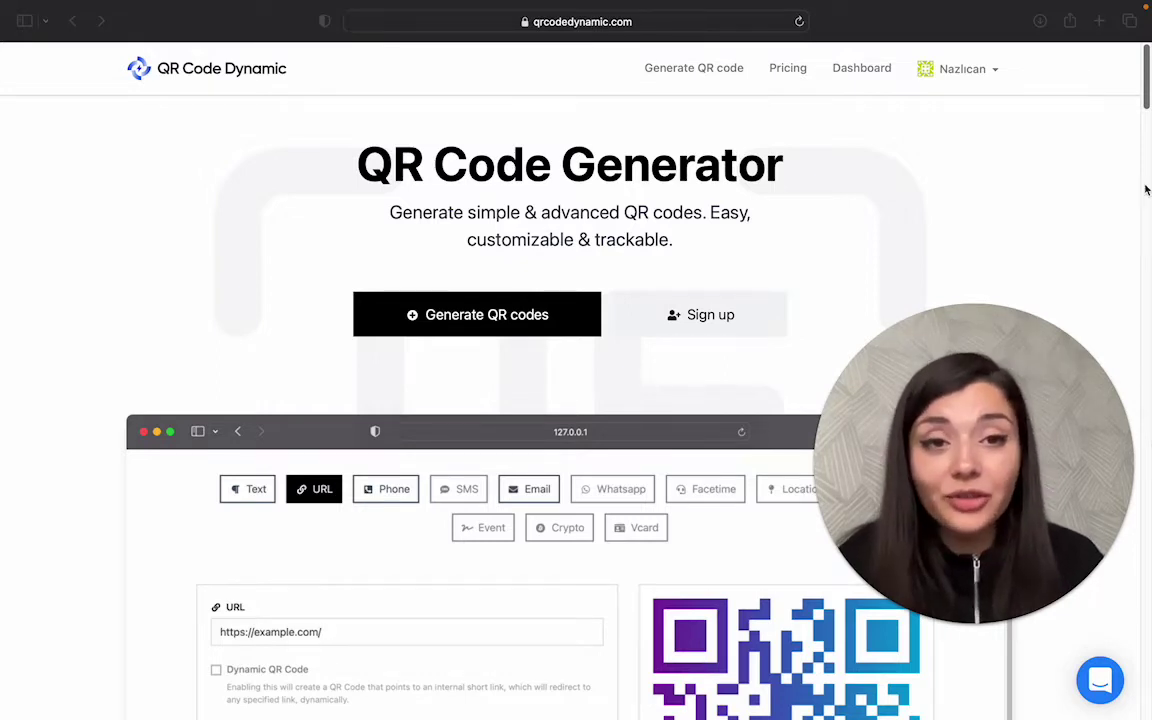
pyautogui.click(845, 72)
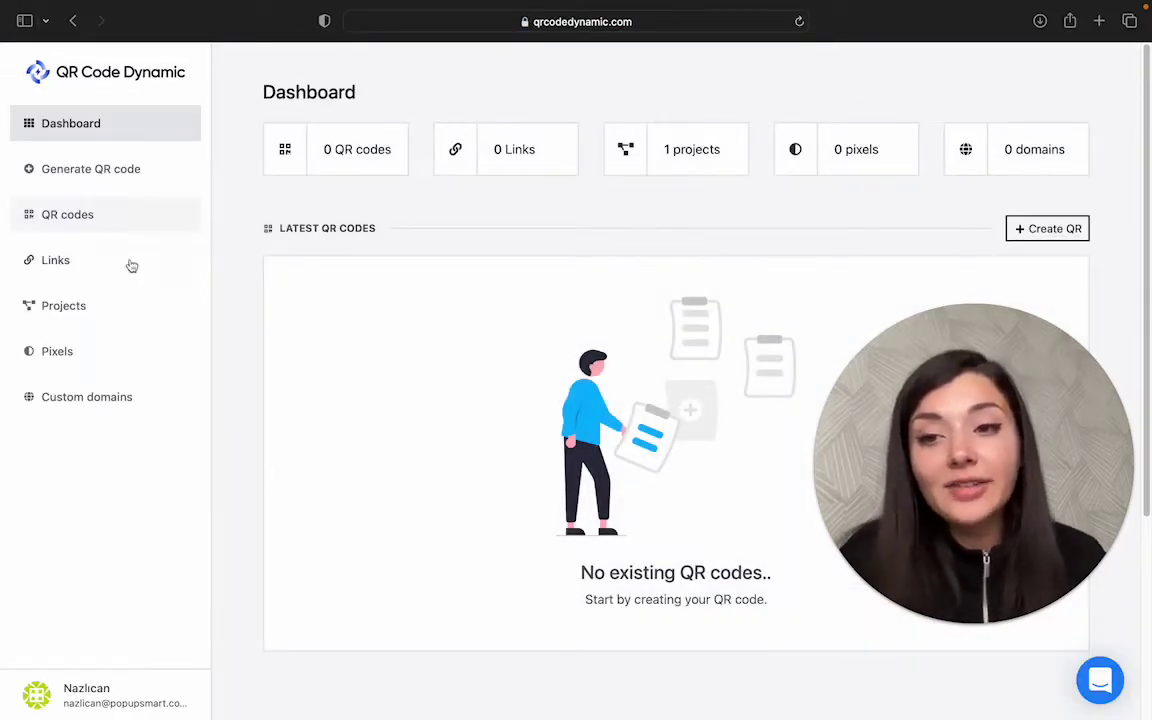
pyautogui.click(123, 272)
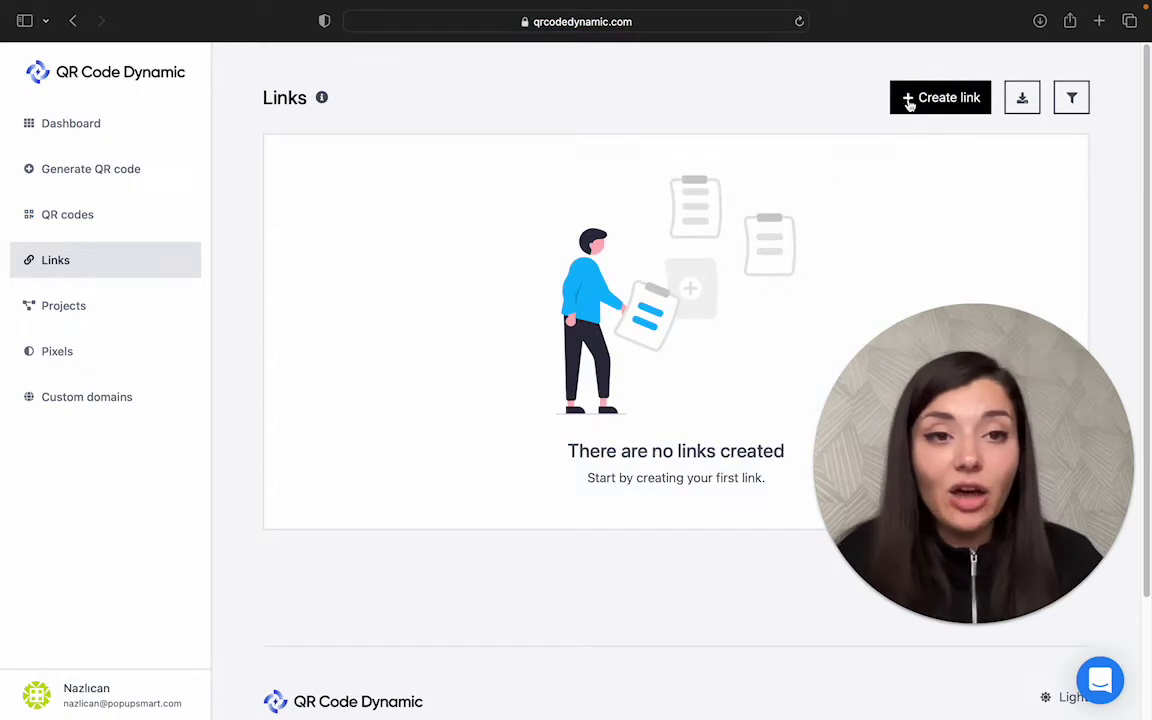
pyautogui.click(905, 98)
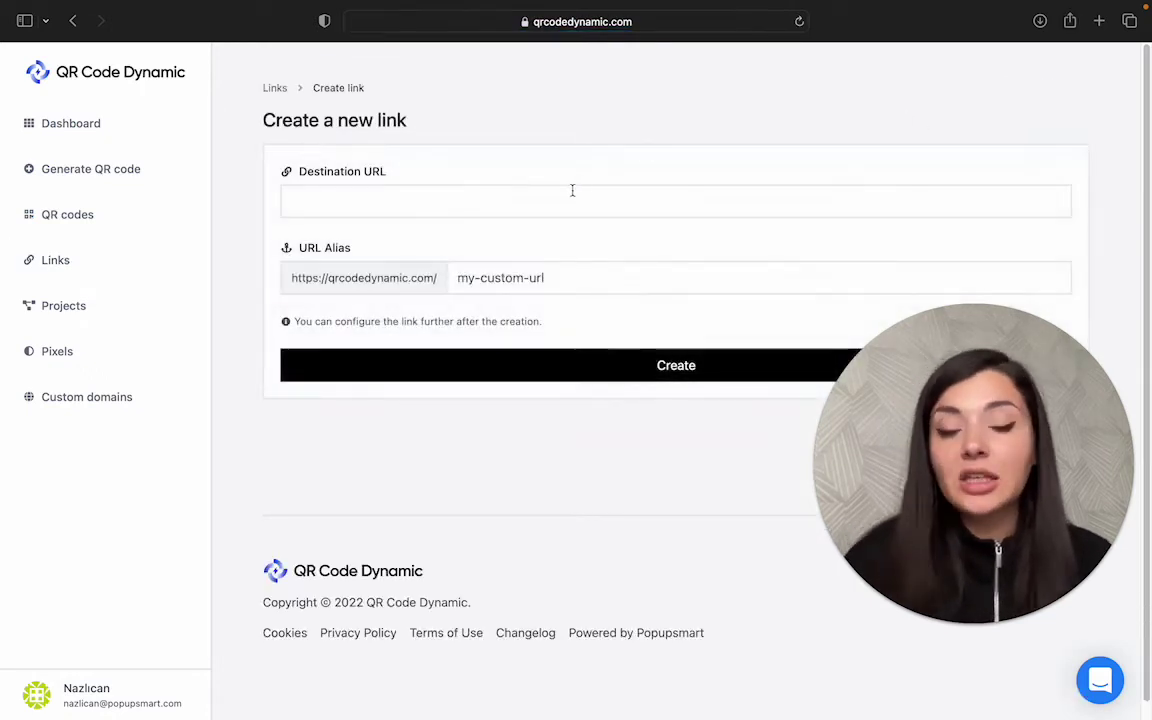
pyautogui.click(573, 194)
pyautogui.write('https://popupsmart.com')
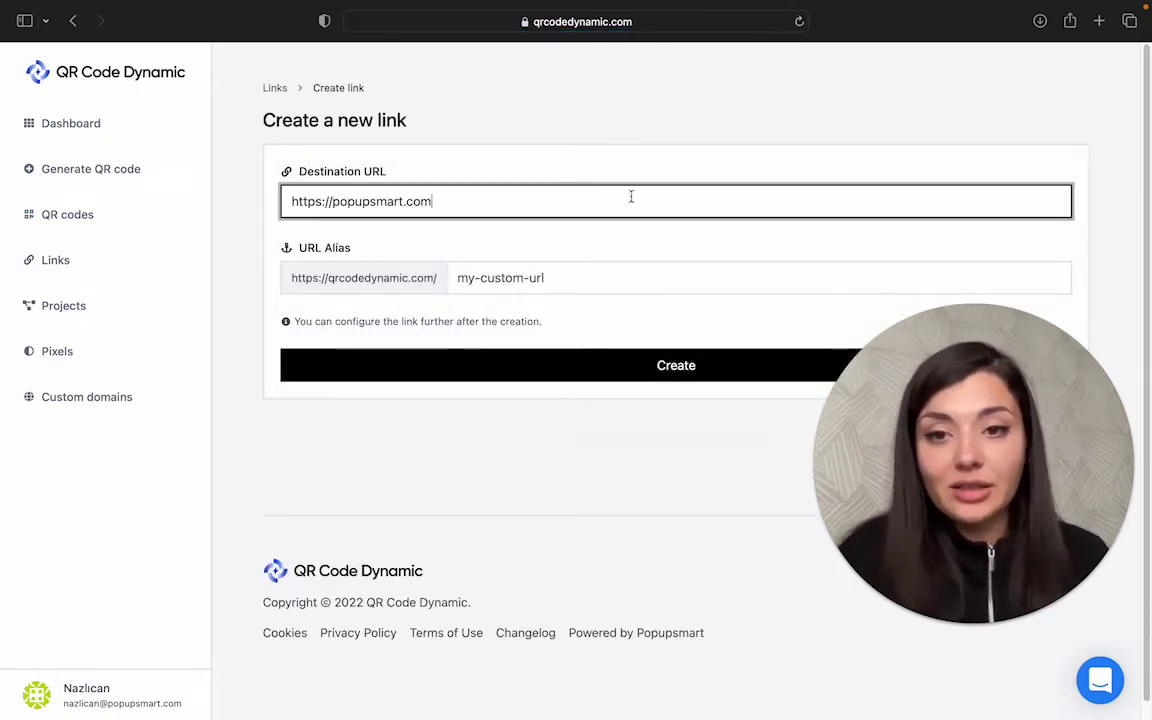
pyautogui.click(536, 279)
pyautogui.click(536, 279)
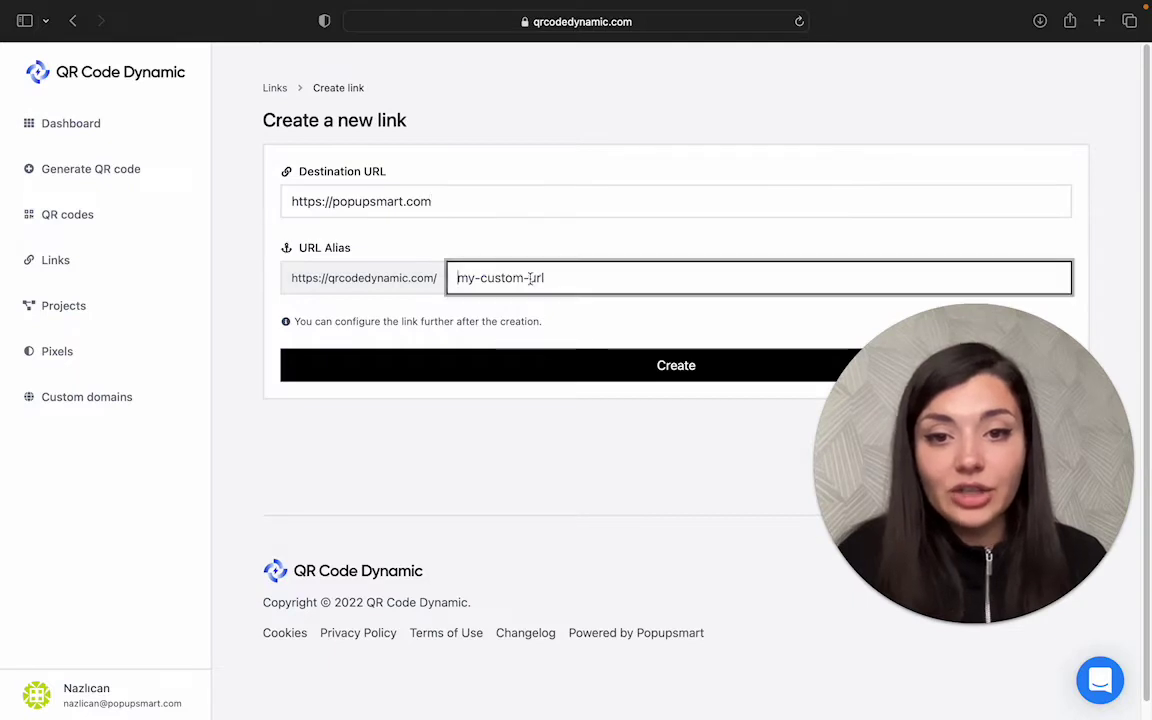
pyautogui.write('popups')
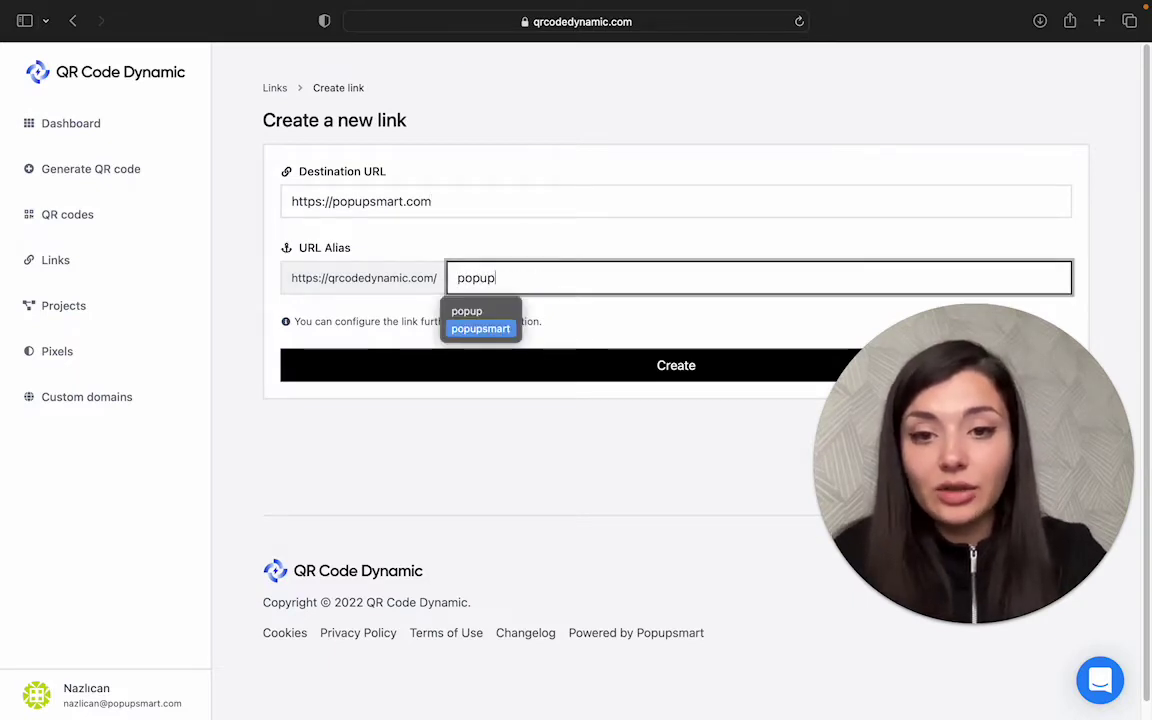
pyautogui.write('mart')
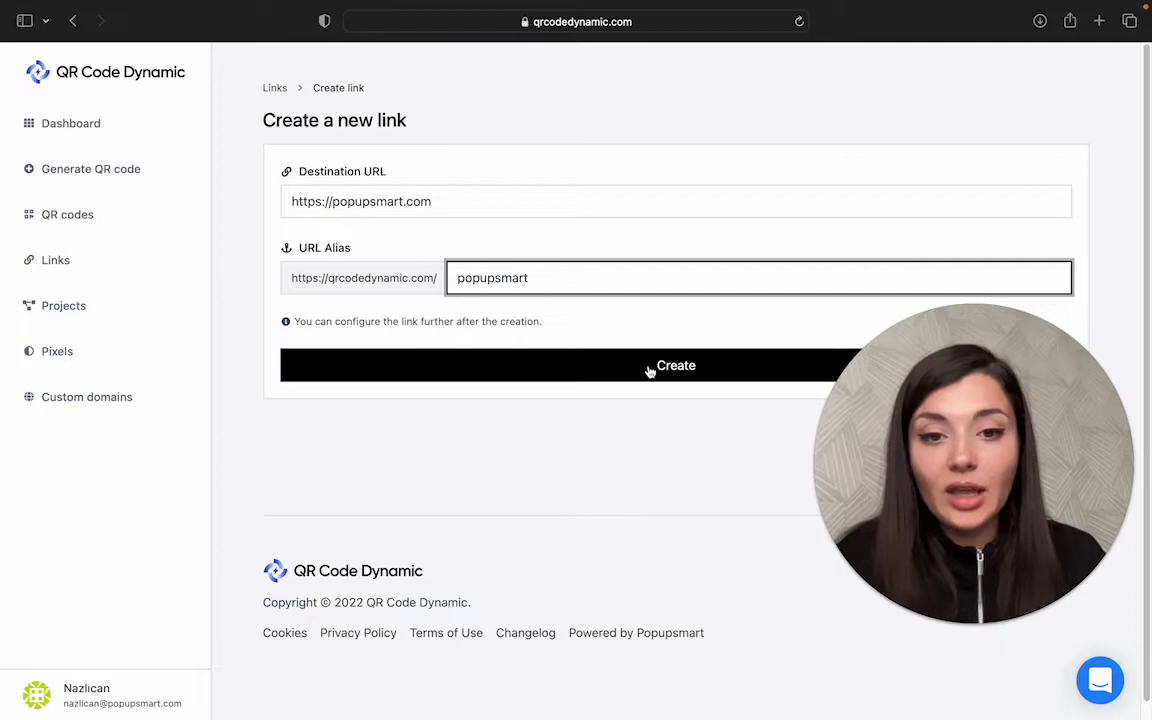
# Step: Create the popupsmart short link
pyautogui.click(651, 366)
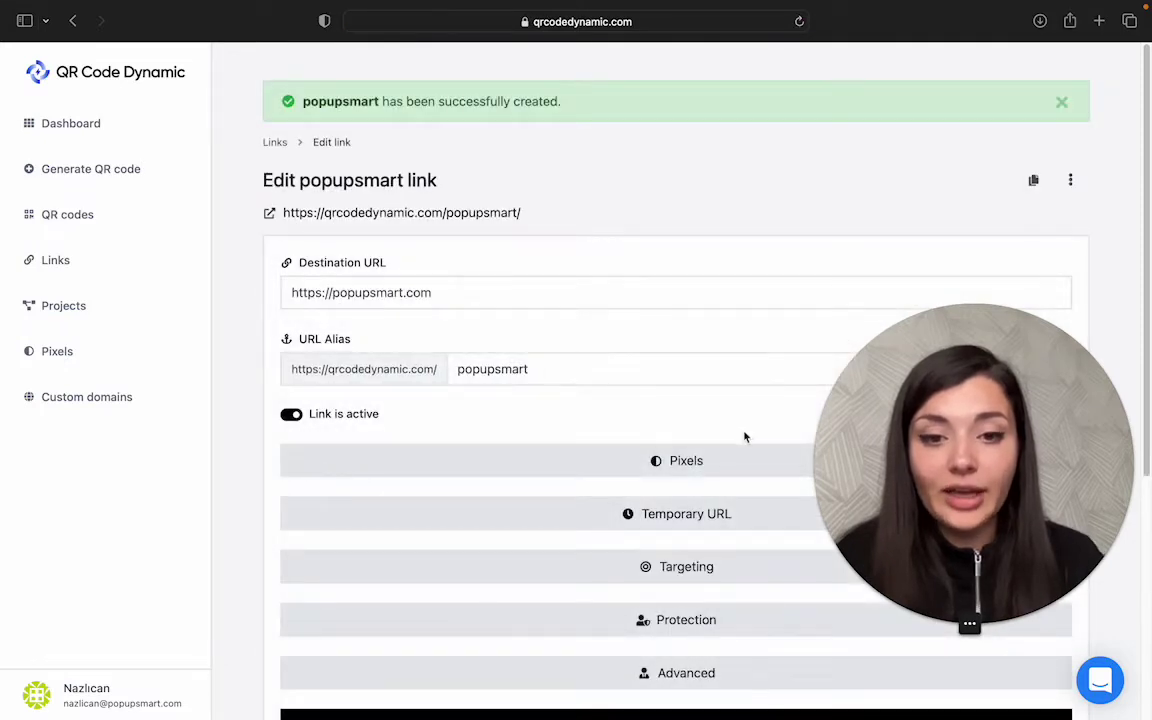
pyautogui.scroll(-1, 750, 436)
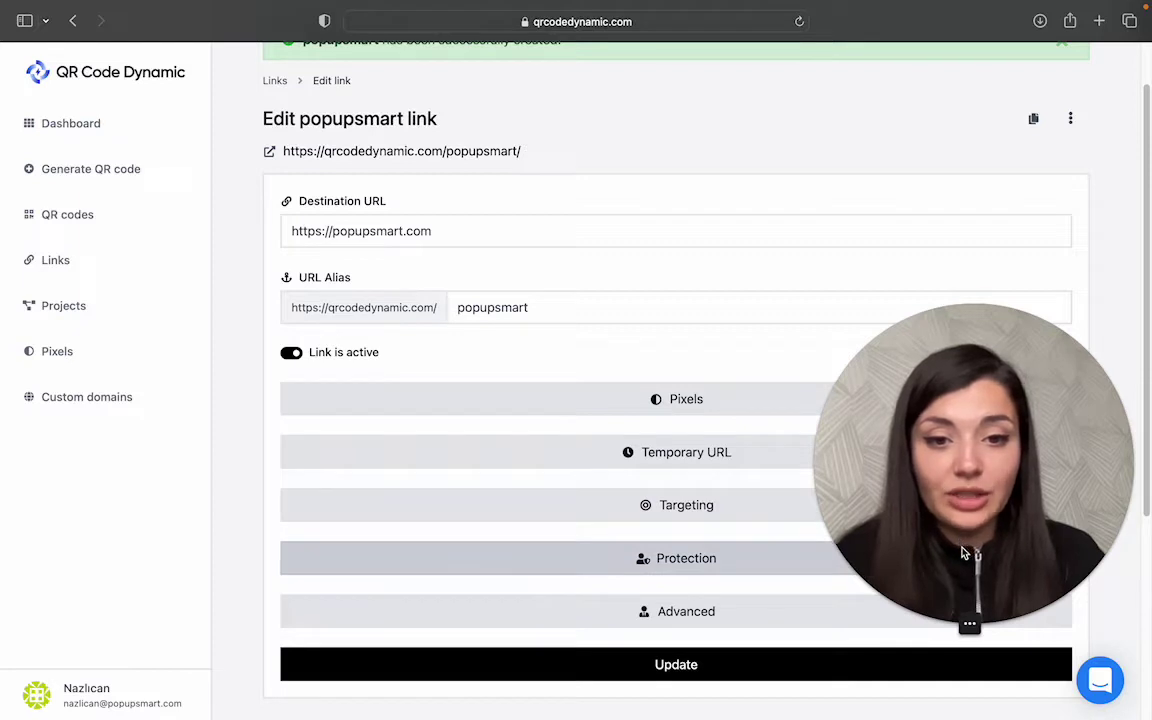
pyautogui.moveTo(962, 548); pyautogui.dragTo(910, 330)
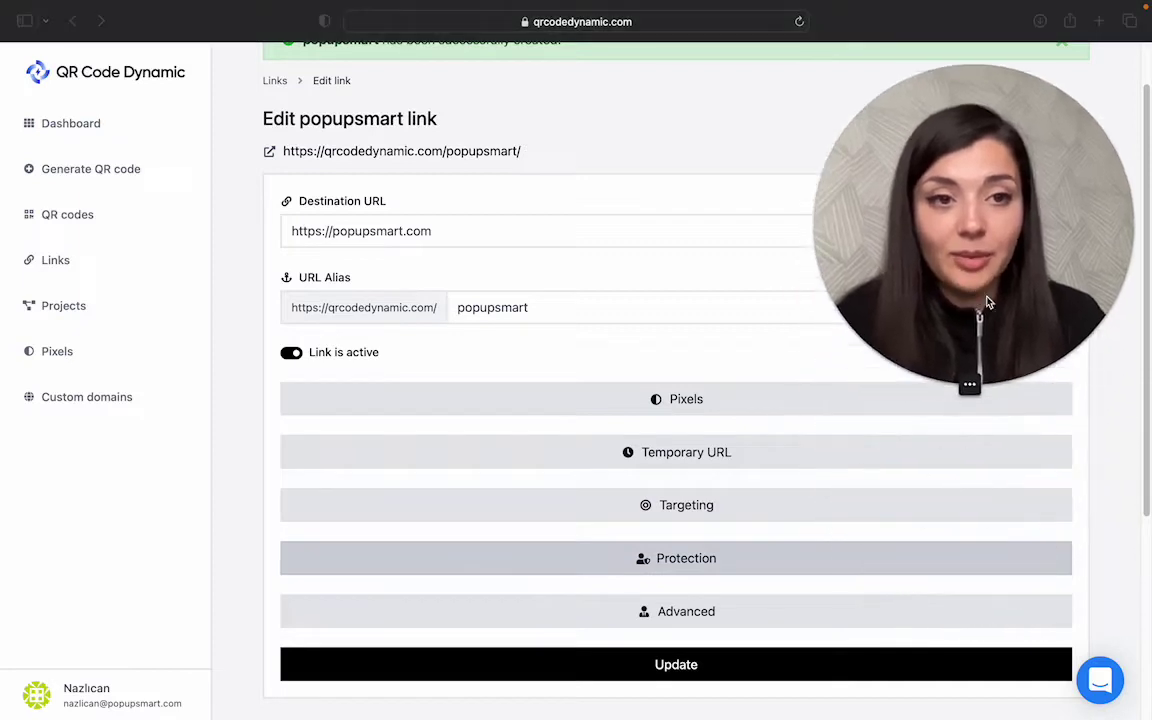
# Step: Begin a new tracking pixel named Facebook with type Facebook, ready for its ID
pyautogui.click(698, 400)
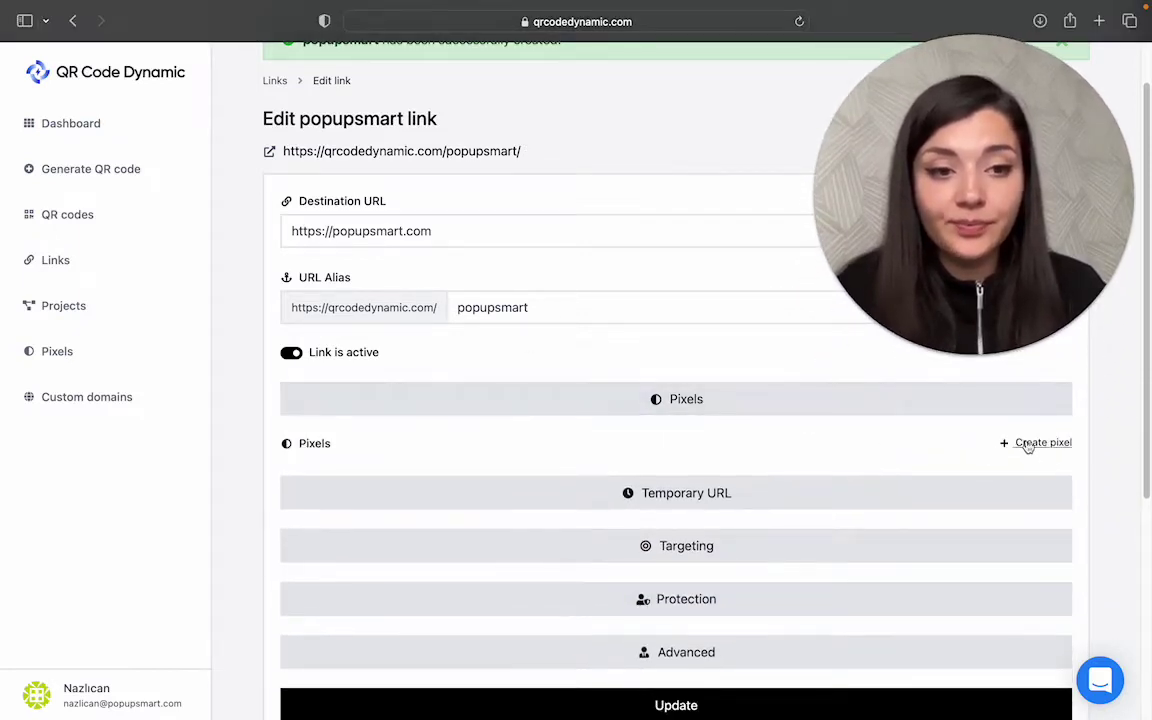
pyautogui.click(1042, 446)
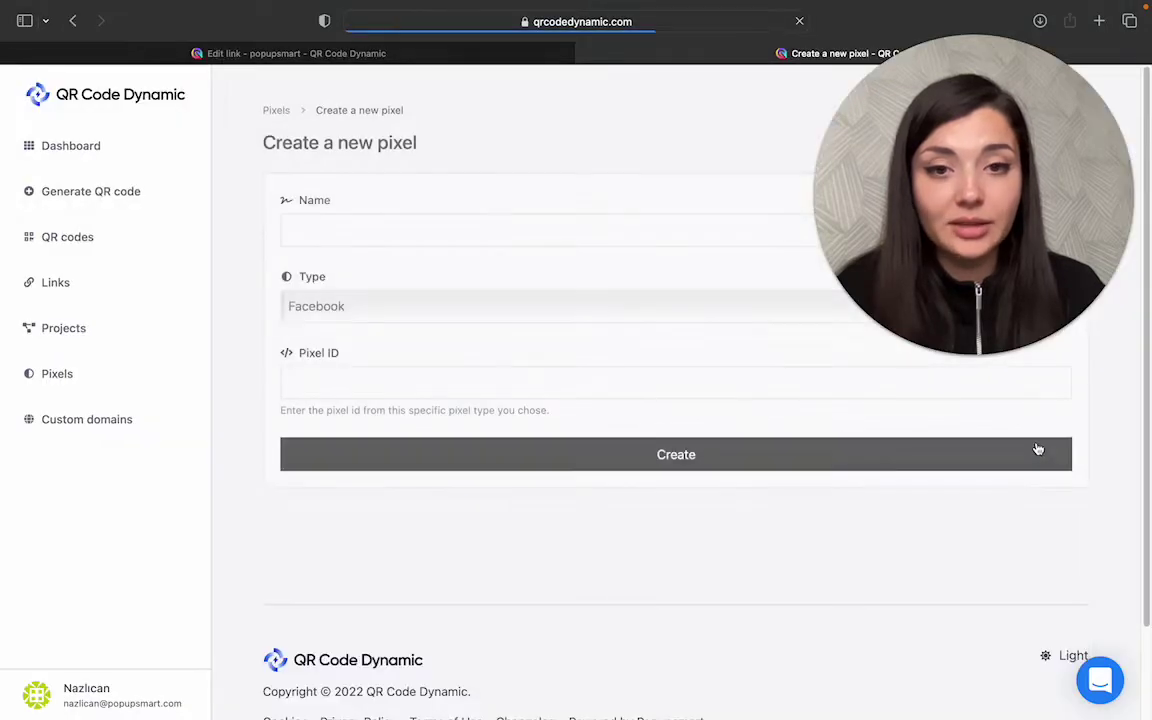
pyautogui.click(491, 237)
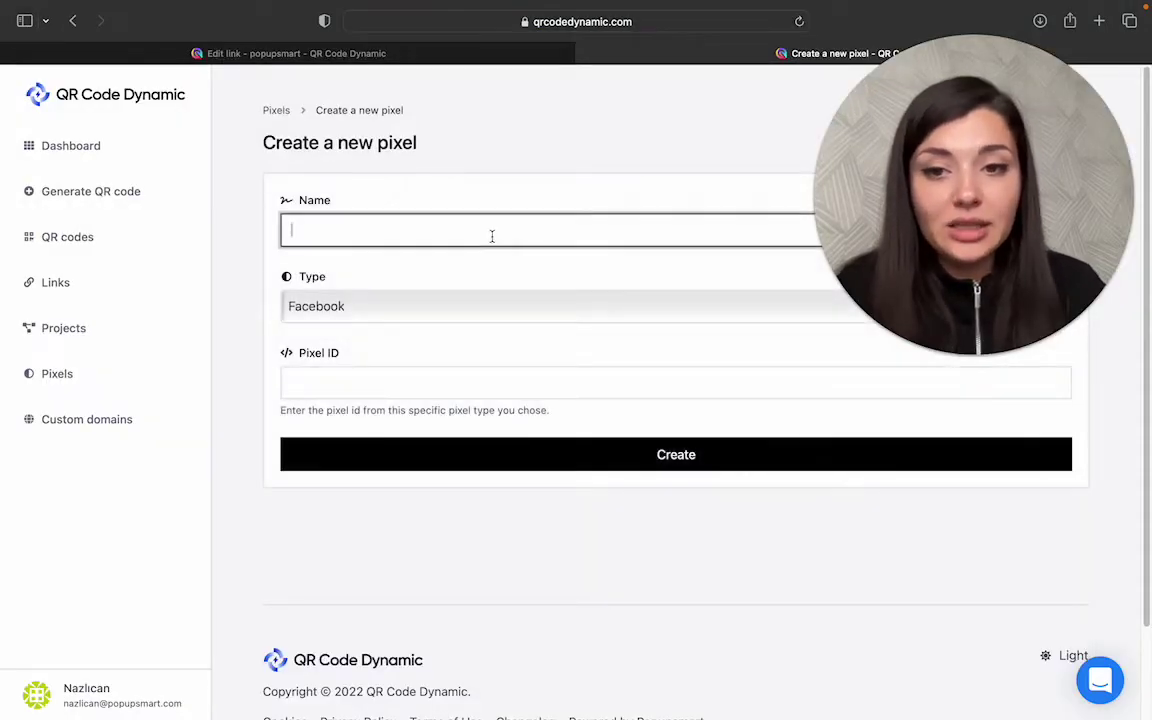
pyautogui.write('facebook')
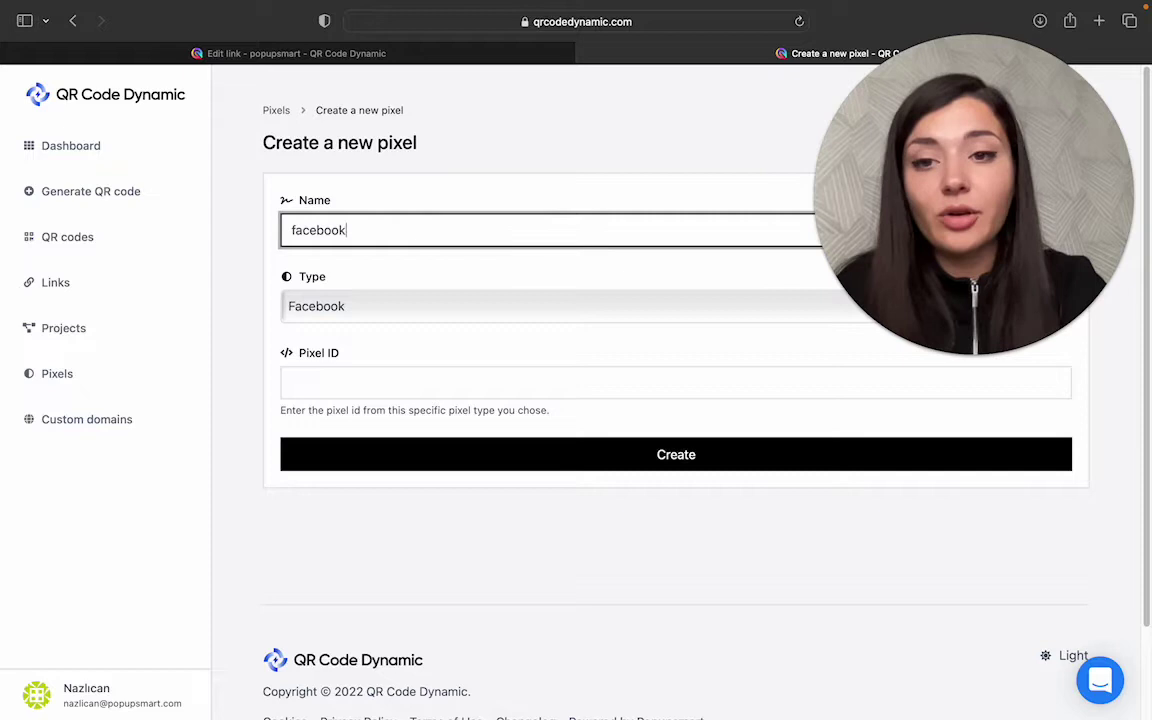
pyautogui.press('Return')
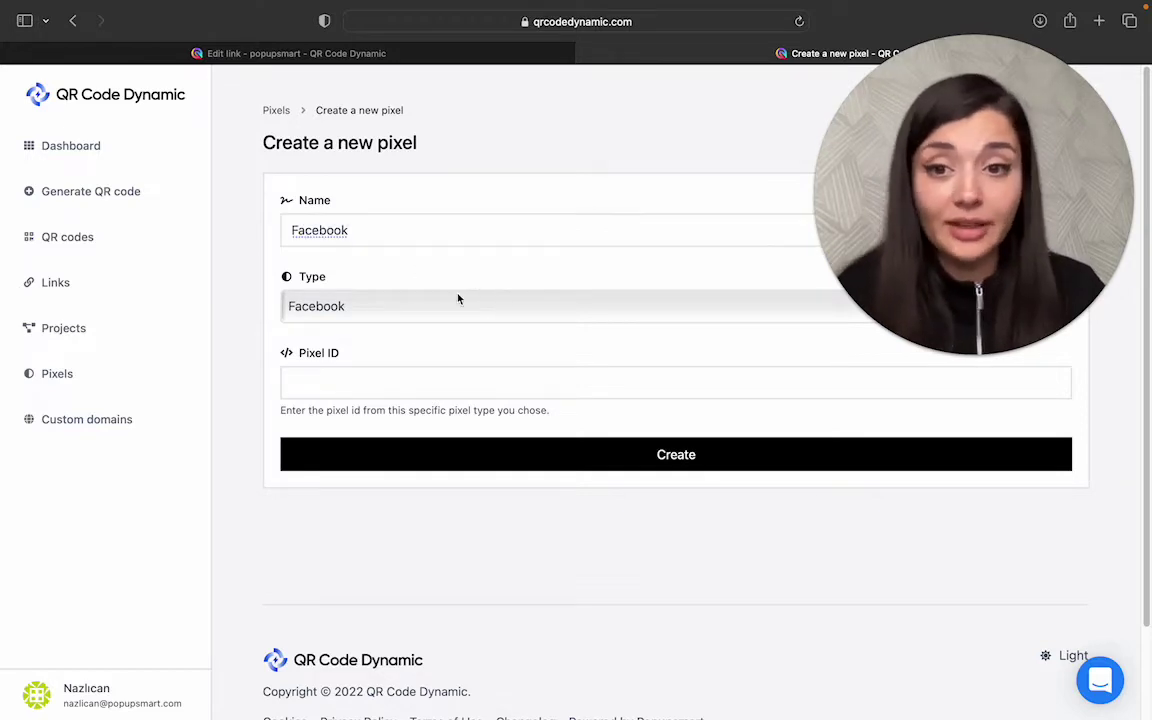
pyautogui.click(463, 304)
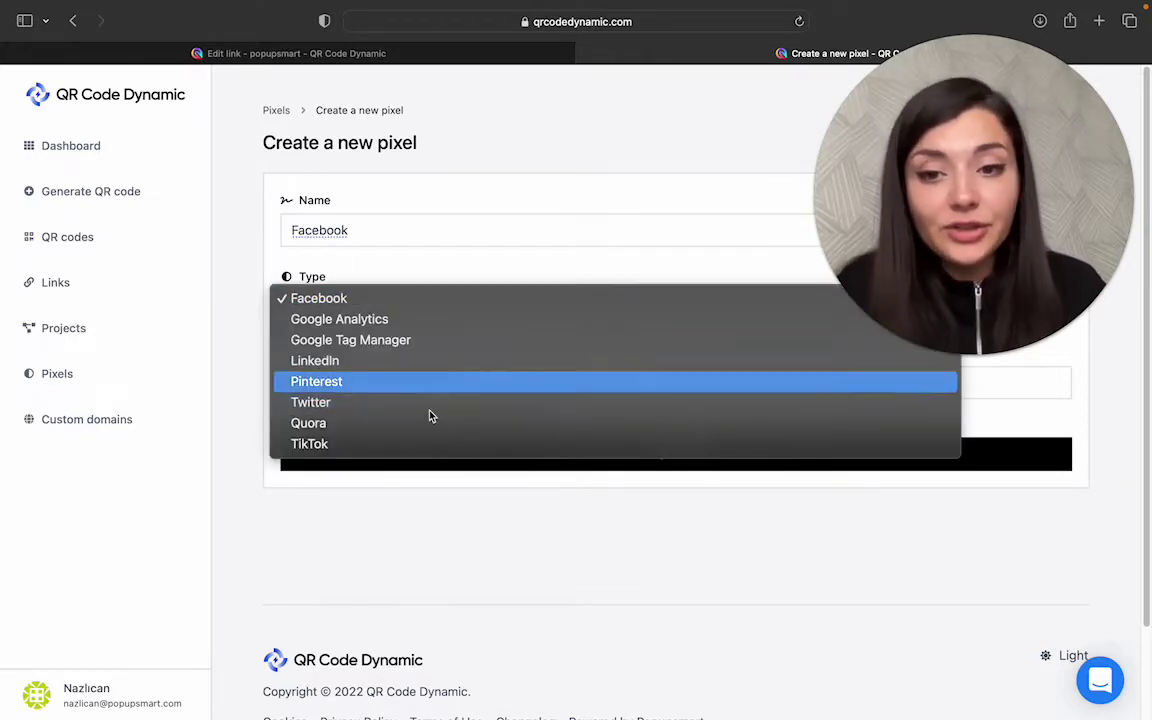
pyautogui.click(373, 306)
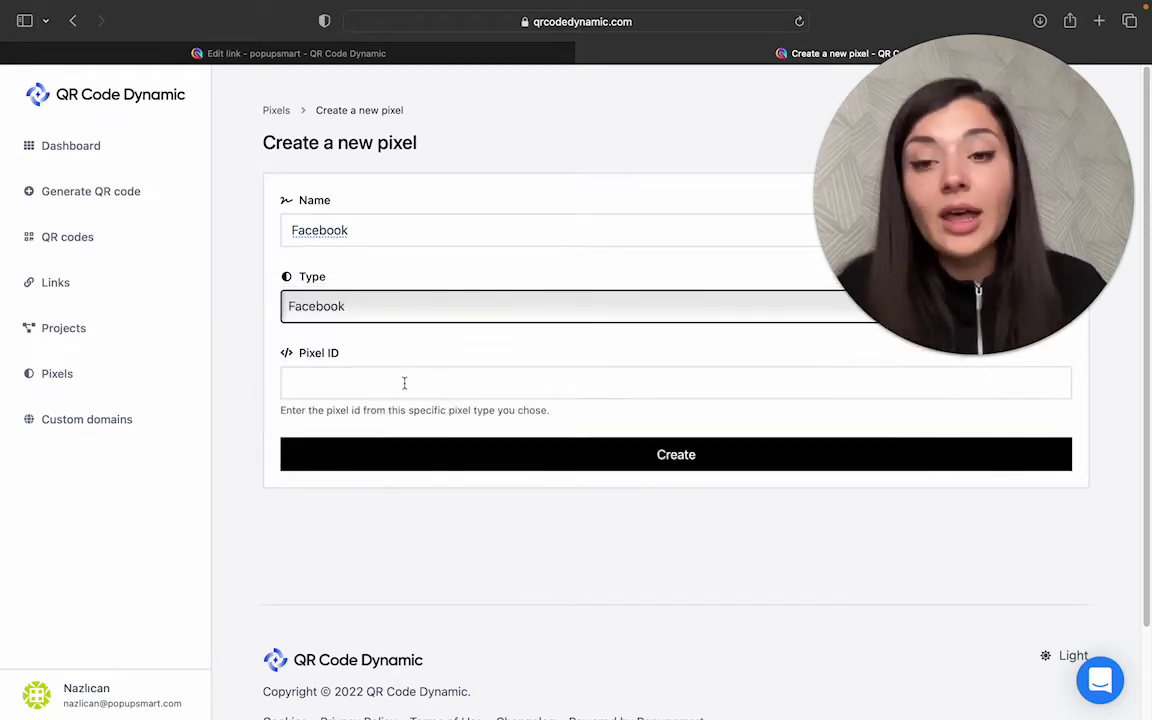
pyautogui.click(403, 385)
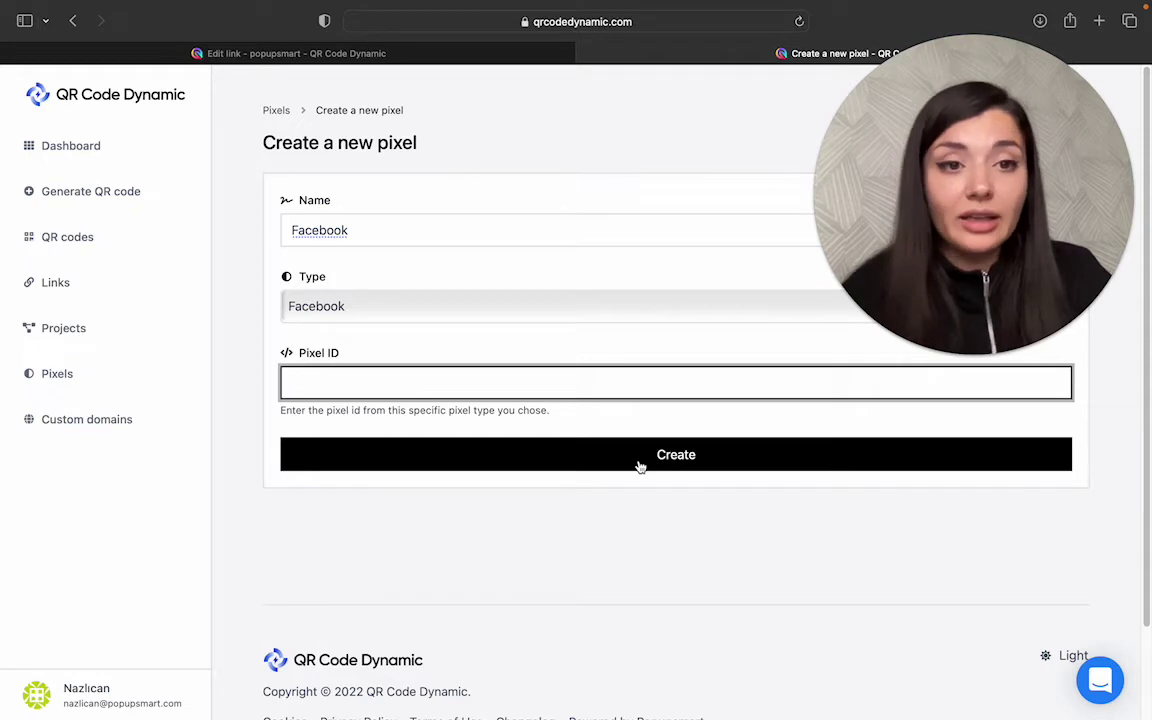
# Step: Back in the link editor, keep Temporary URL scheduling off with an empty pageviews limit and expiration URL
pyautogui.click(585, 53)
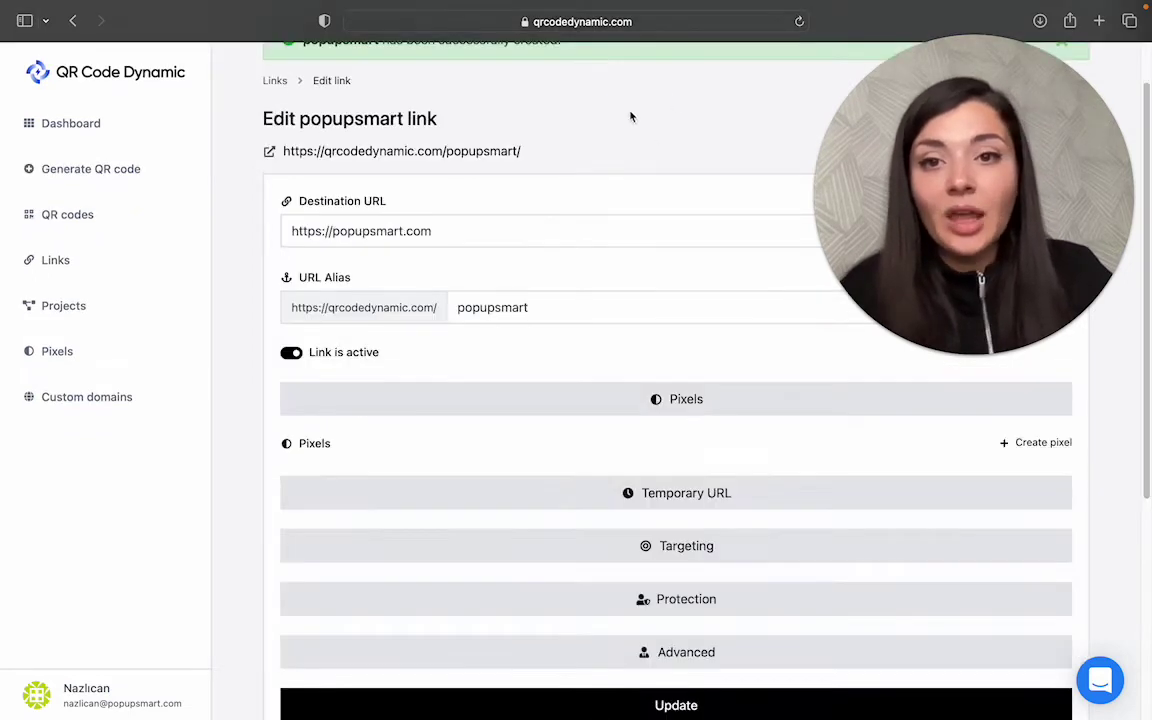
pyautogui.click(683, 399)
pyautogui.click(688, 453)
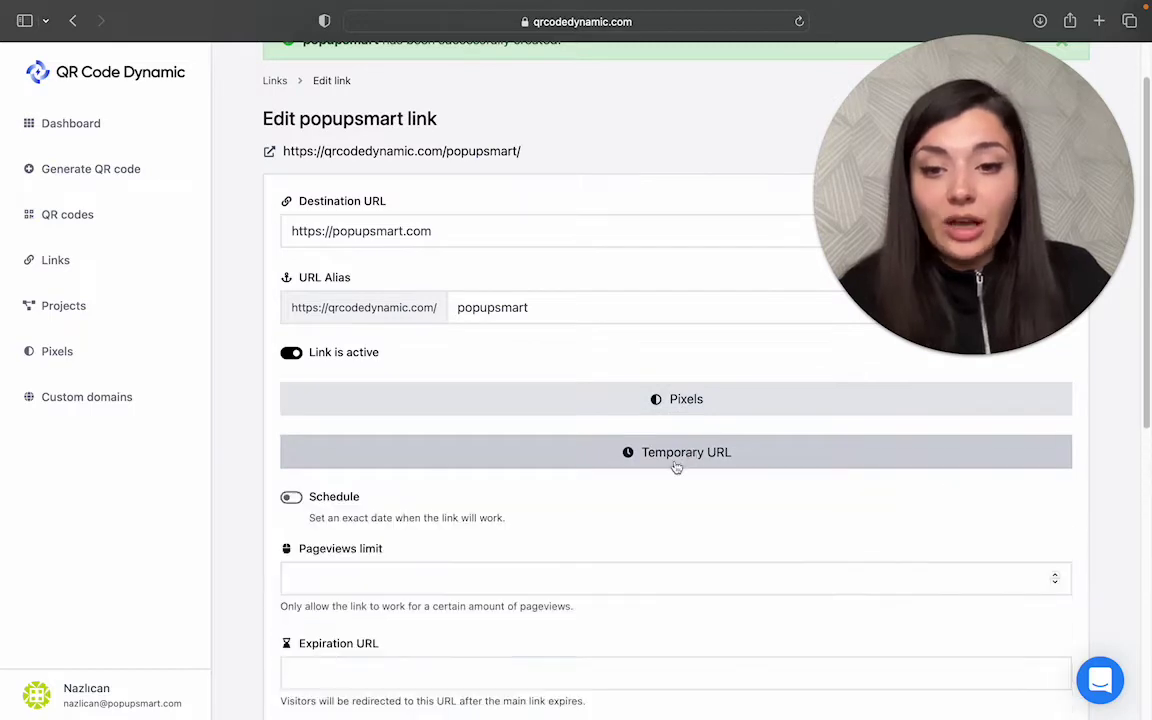
pyautogui.scroll(-2, 676, 465)
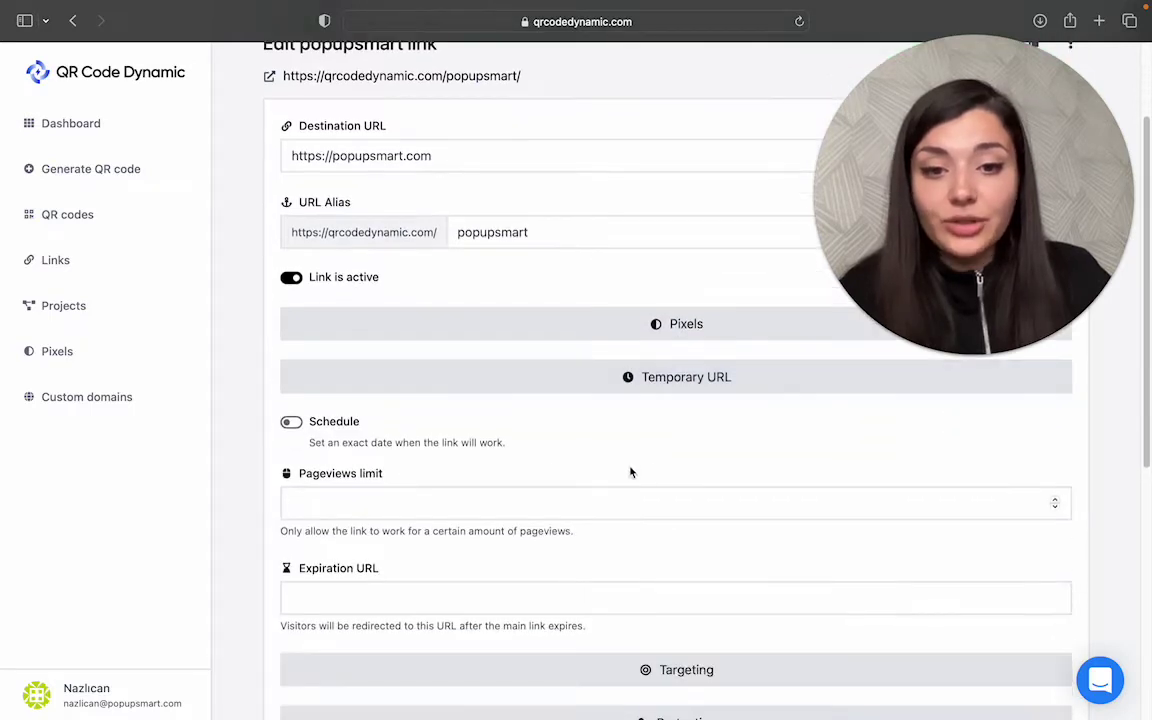
pyautogui.click(291, 423)
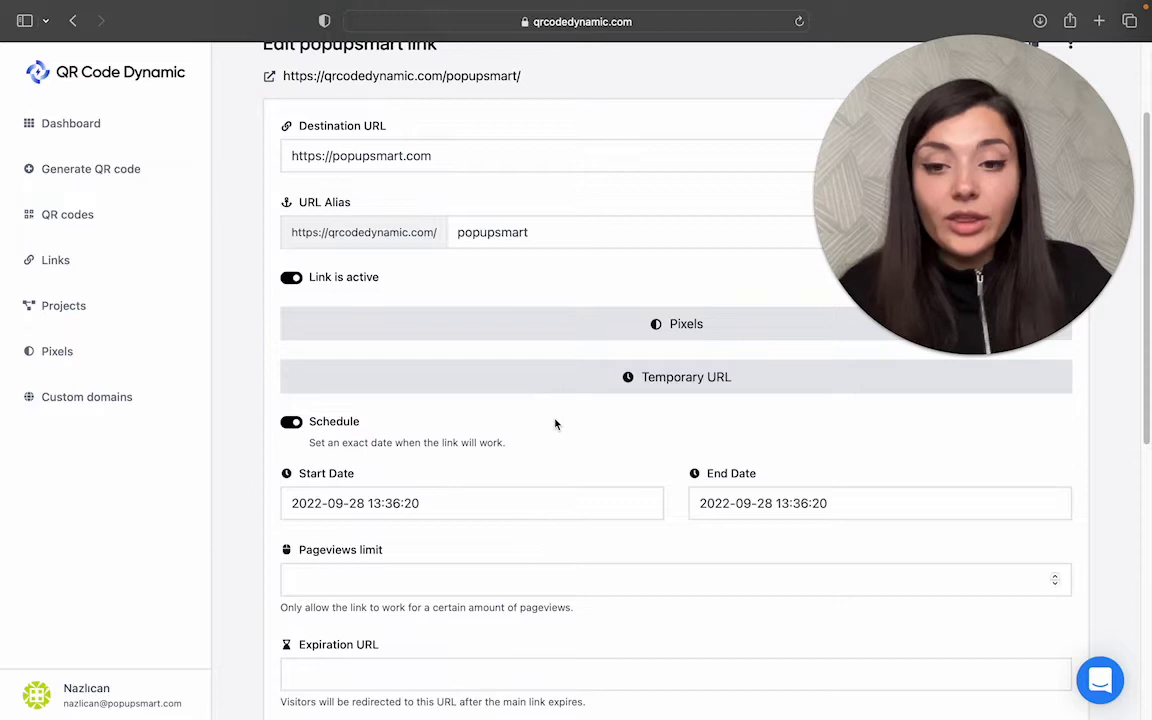
pyautogui.click(291, 423)
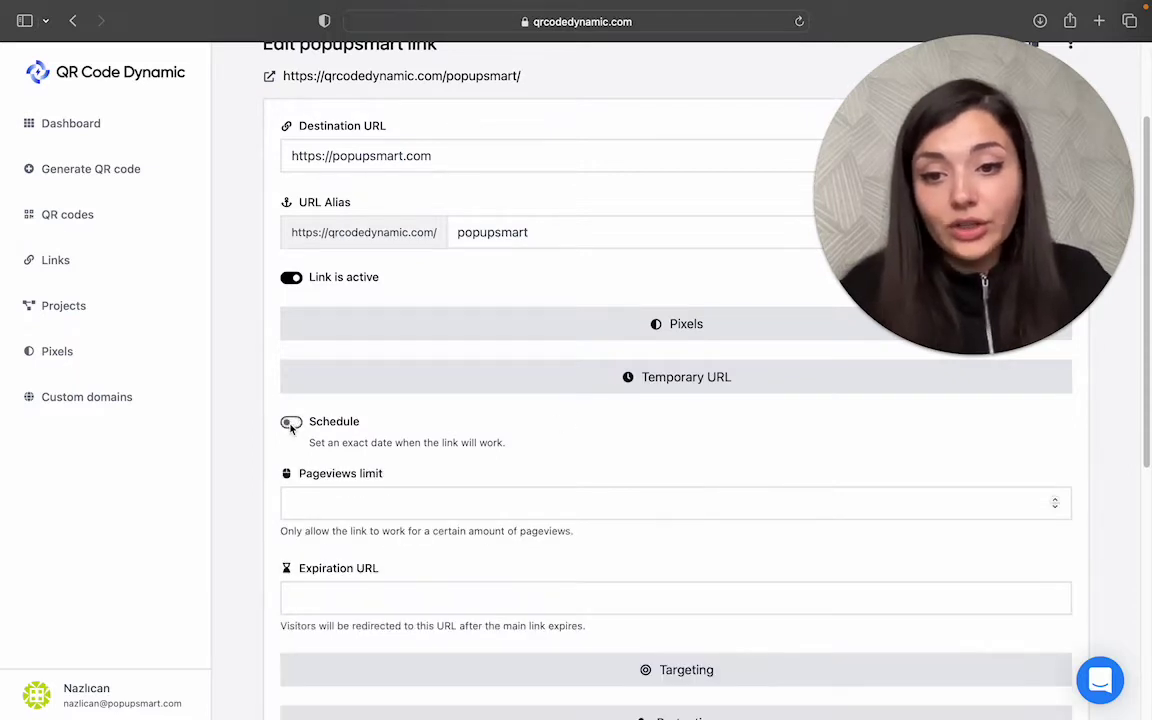
pyautogui.click(390, 501)
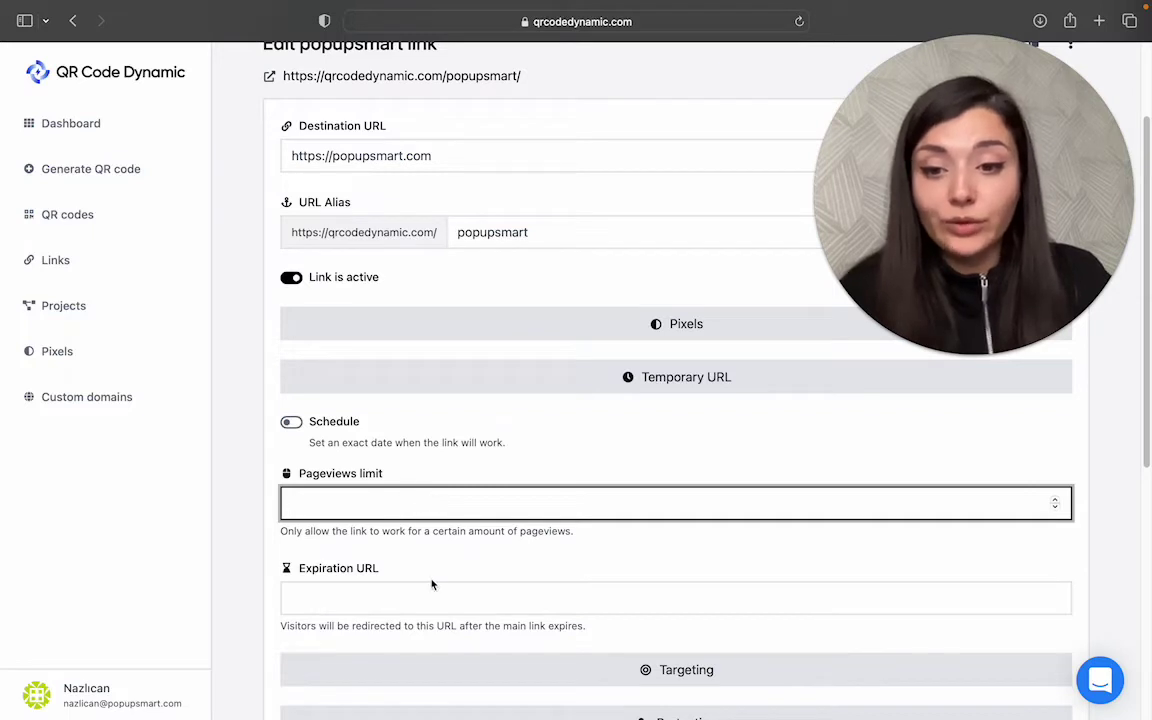
pyautogui.click(396, 598)
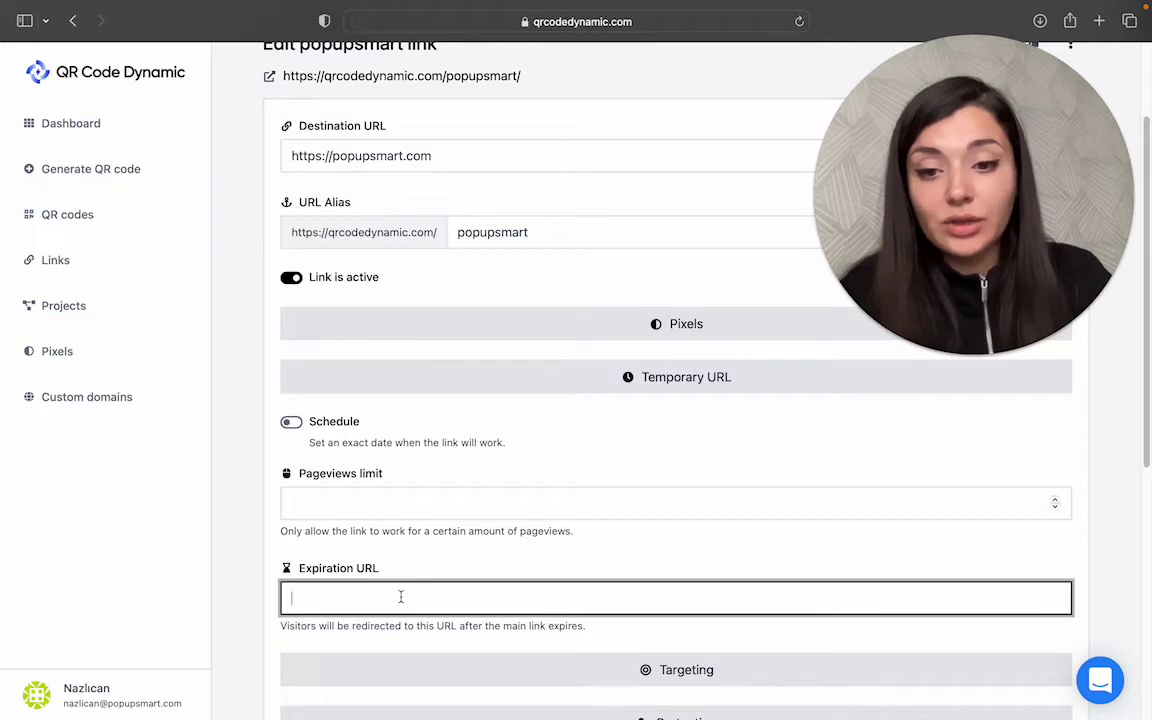
# Step: Set the link's targeting type to Country and add an Algeria rule with an empty redirect URL
pyautogui.click(600, 378)
pyautogui.click(628, 430)
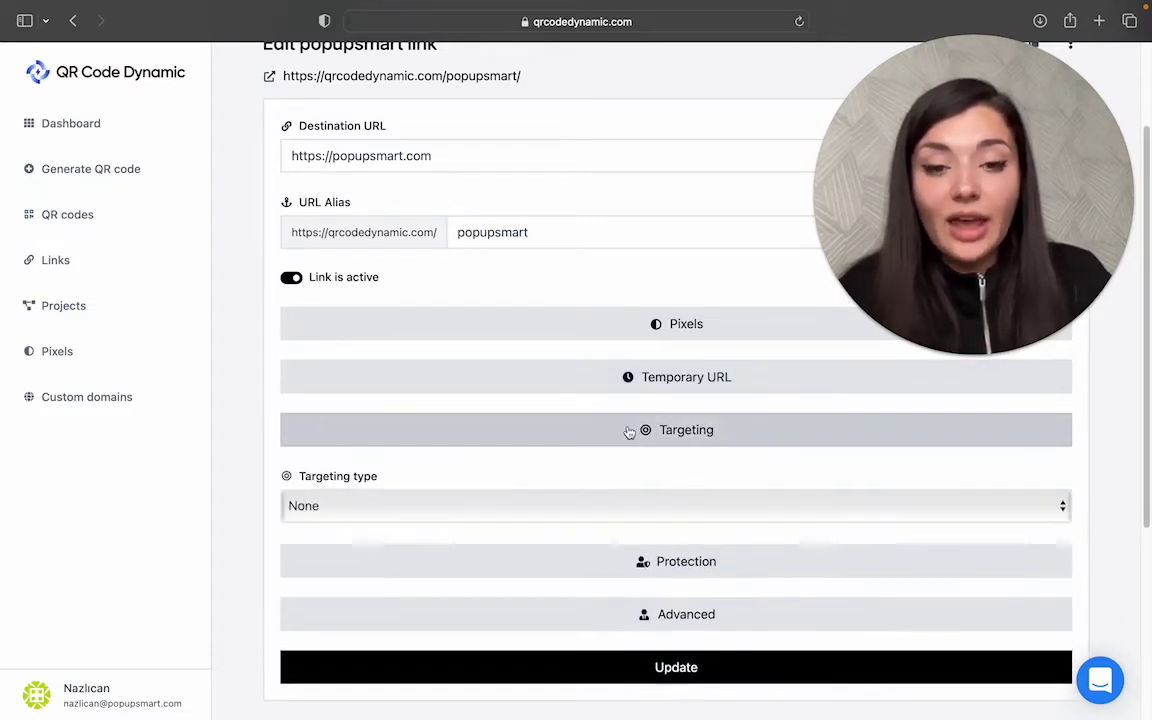
pyautogui.click(451, 511)
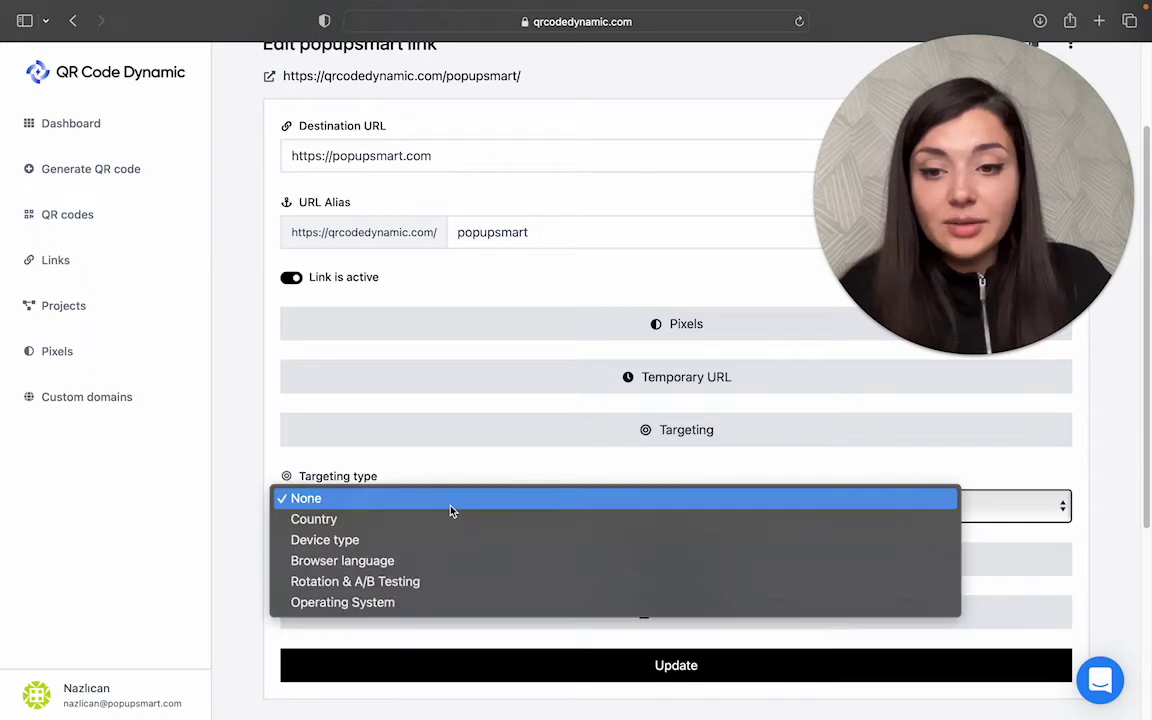
pyautogui.click(353, 521)
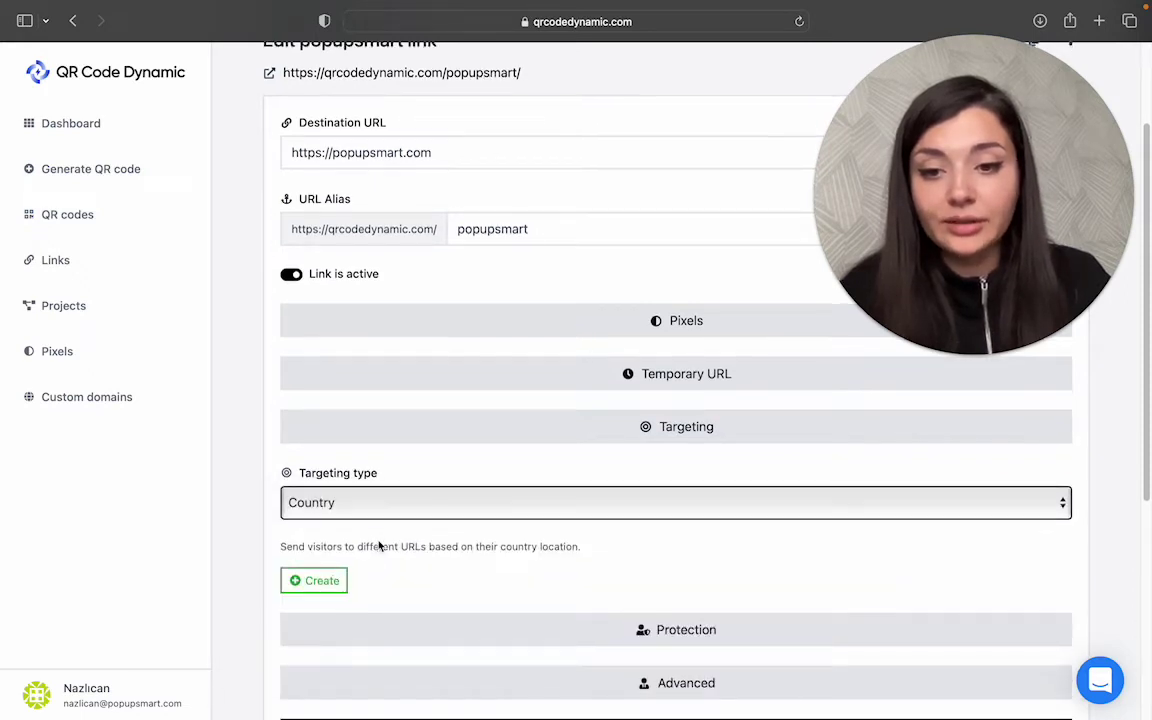
pyautogui.click(326, 582)
pyautogui.click(380, 582)
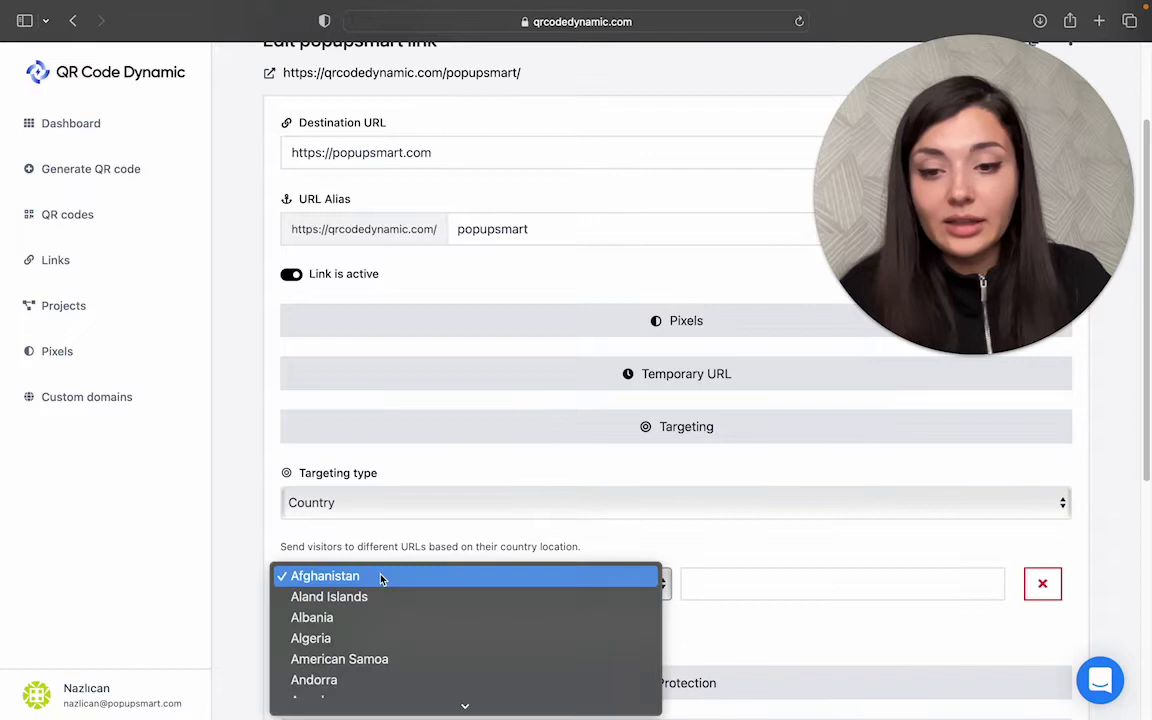
pyautogui.click(380, 637)
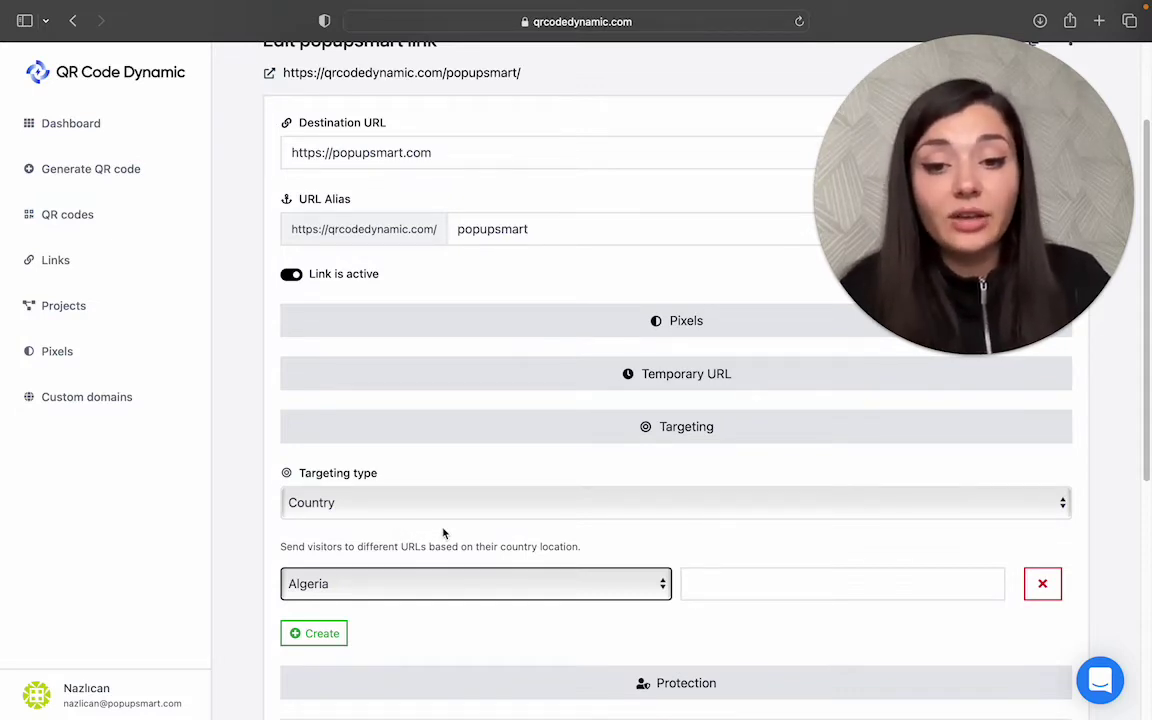
pyautogui.click(743, 580)
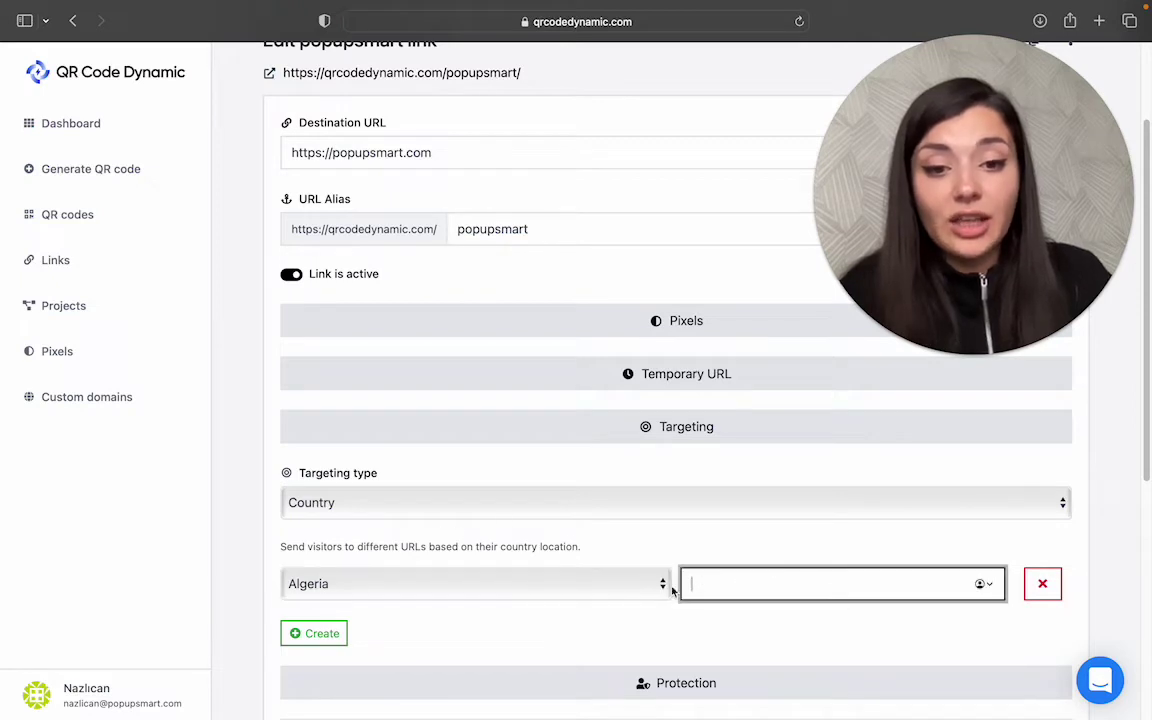
# Step: Switch off the sensitive content warning under Protection and keep Project as None
pyautogui.click(692, 437)
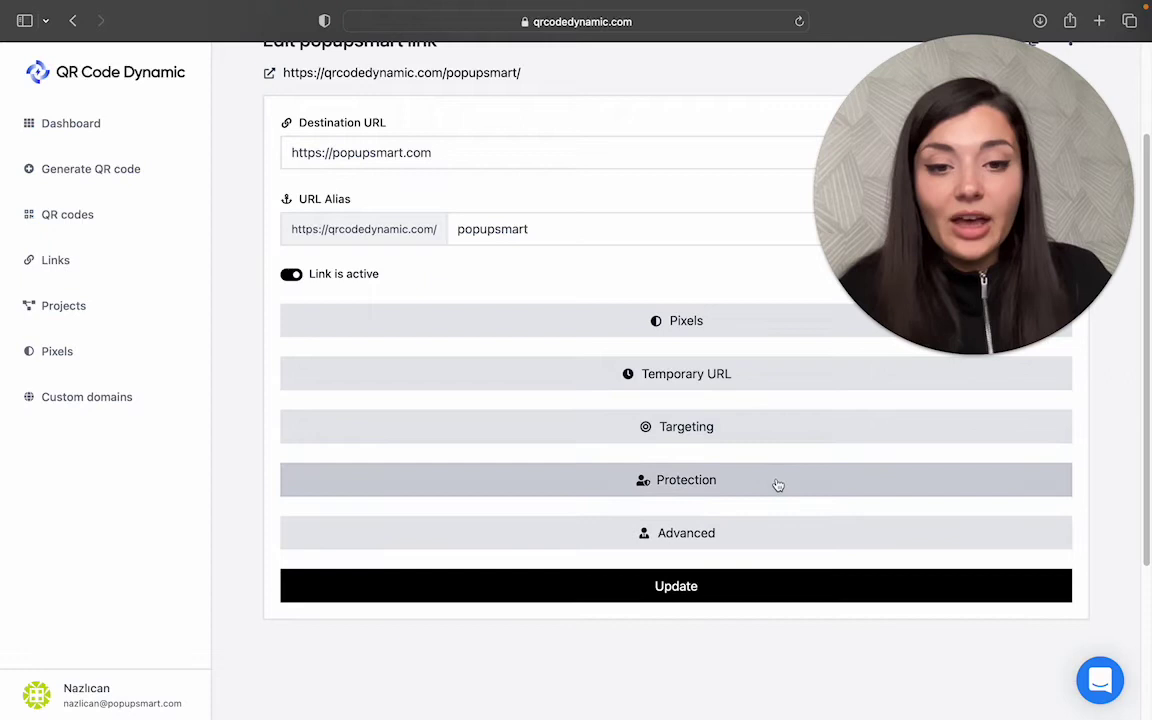
pyautogui.click(778, 485)
pyautogui.scroll(-1, 782, 496)
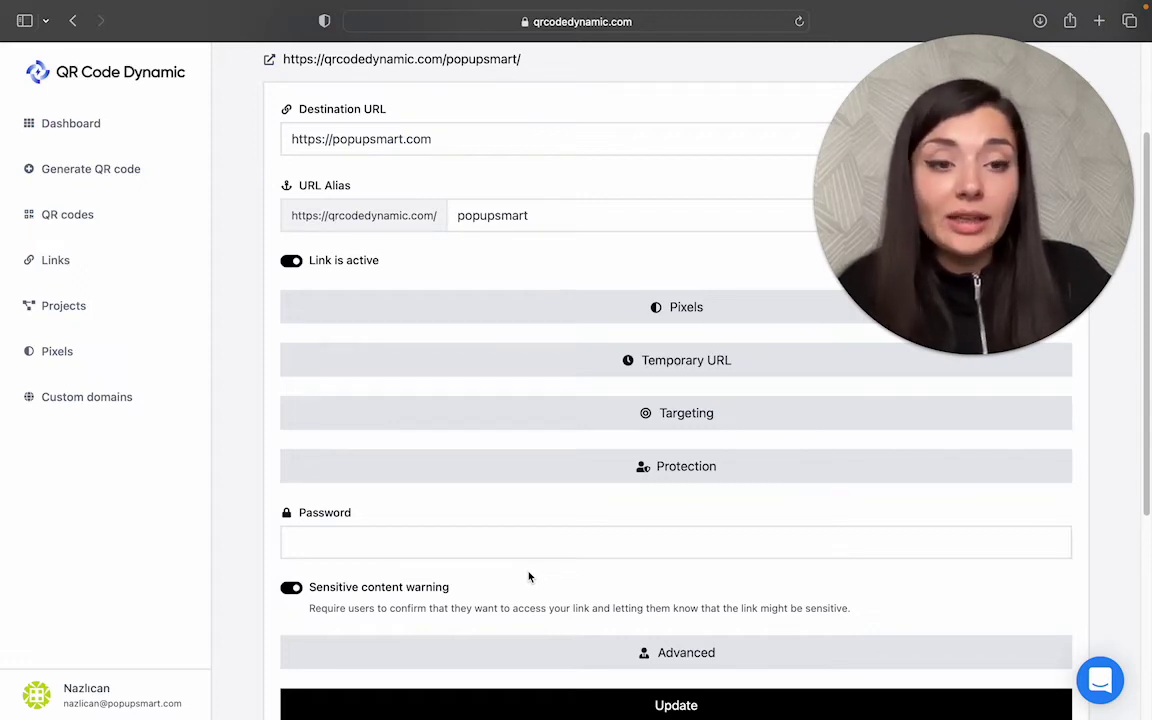
pyautogui.click(291, 587)
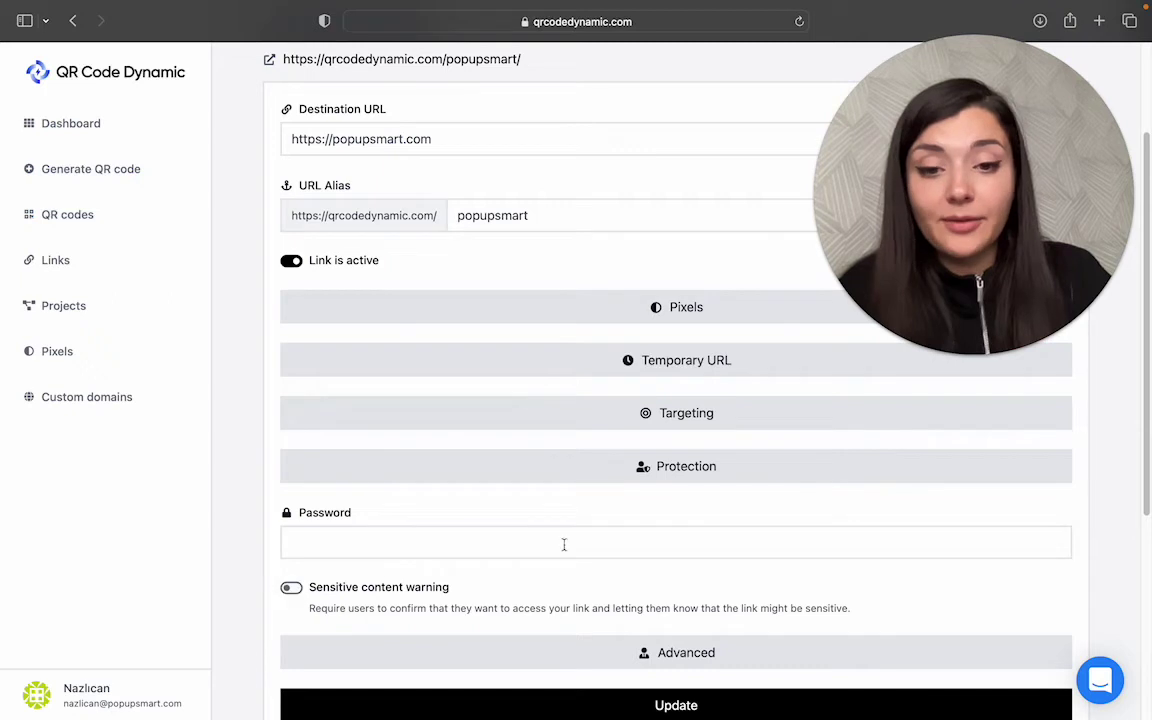
pyautogui.click(810, 468)
pyautogui.click(766, 525)
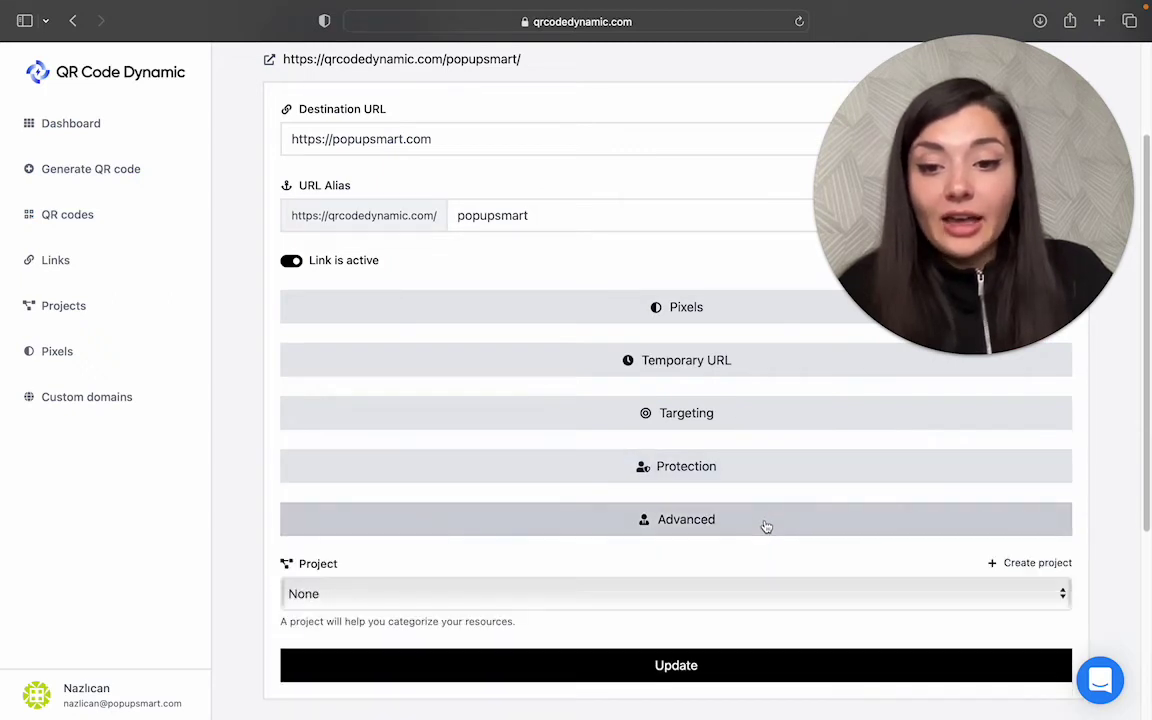
pyautogui.click(667, 592)
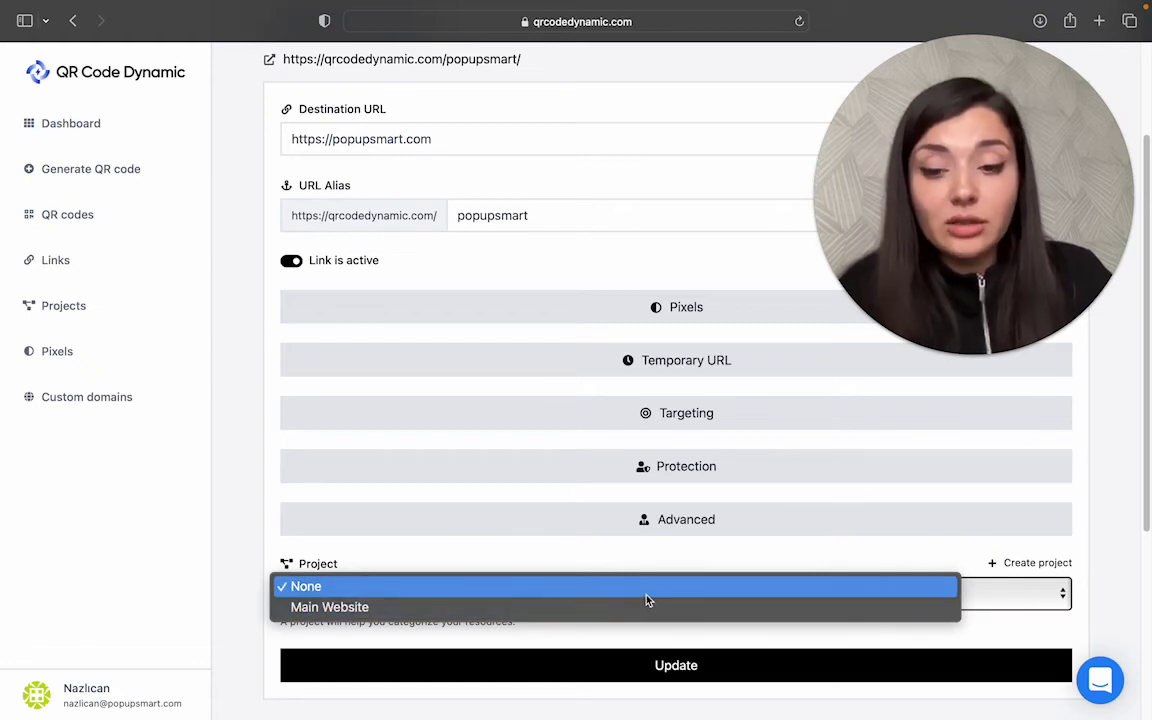
pyautogui.click(663, 522)
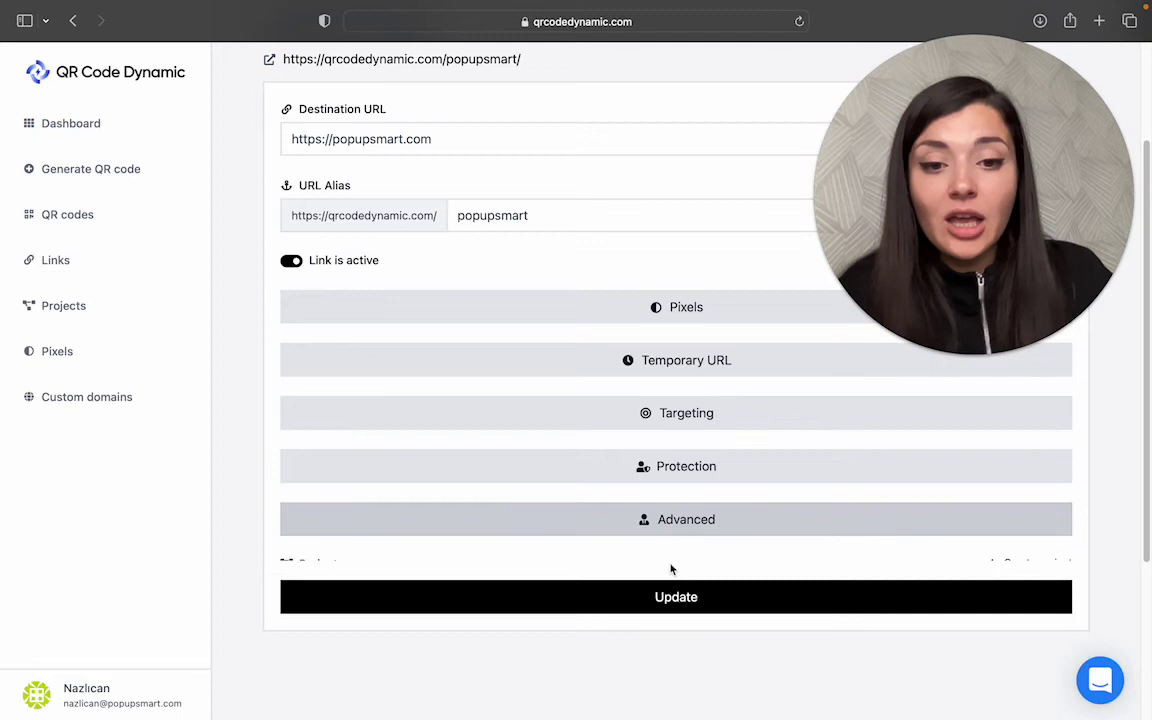
# Step: Save the popupsmart link changes and go to the QR codes list
pyautogui.click(676, 585)
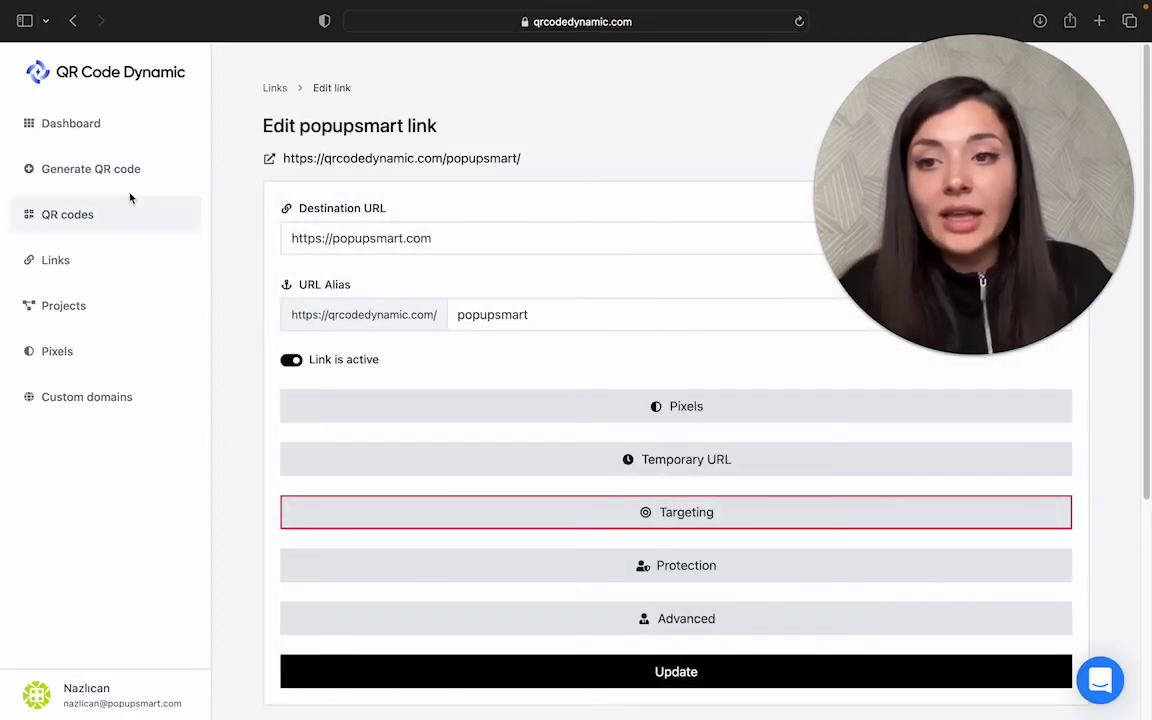
pyautogui.click(93, 213)
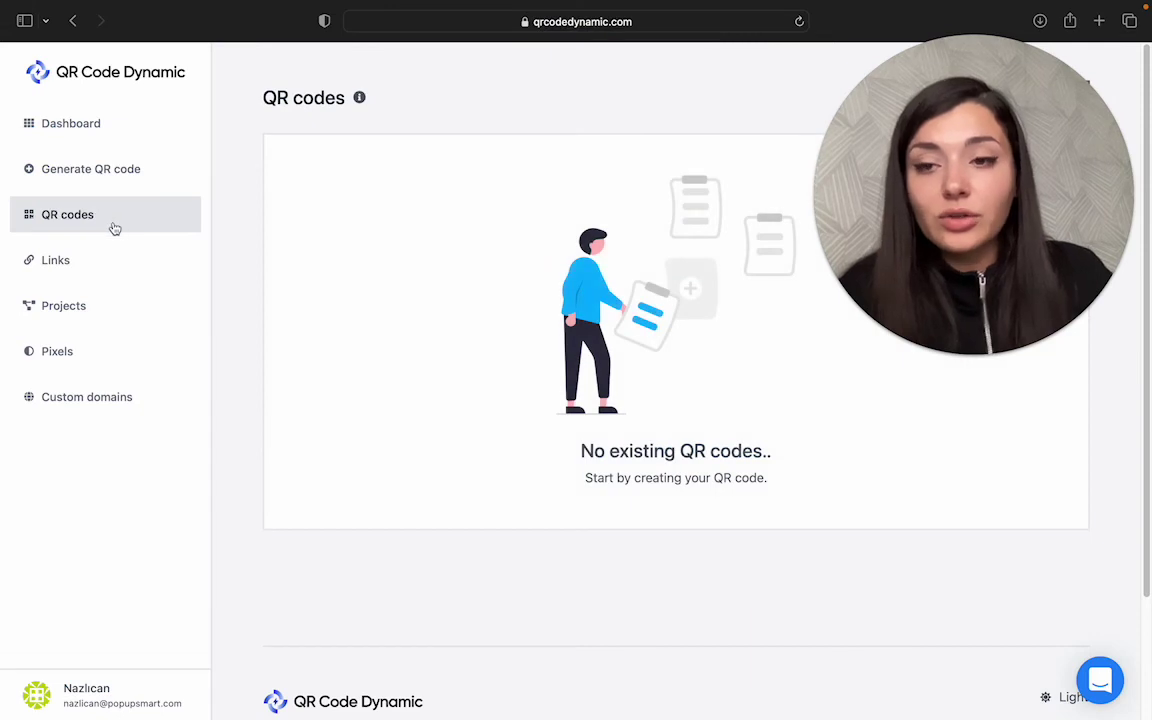
pyautogui.moveTo(910, 159); pyautogui.dragTo(975, 493)
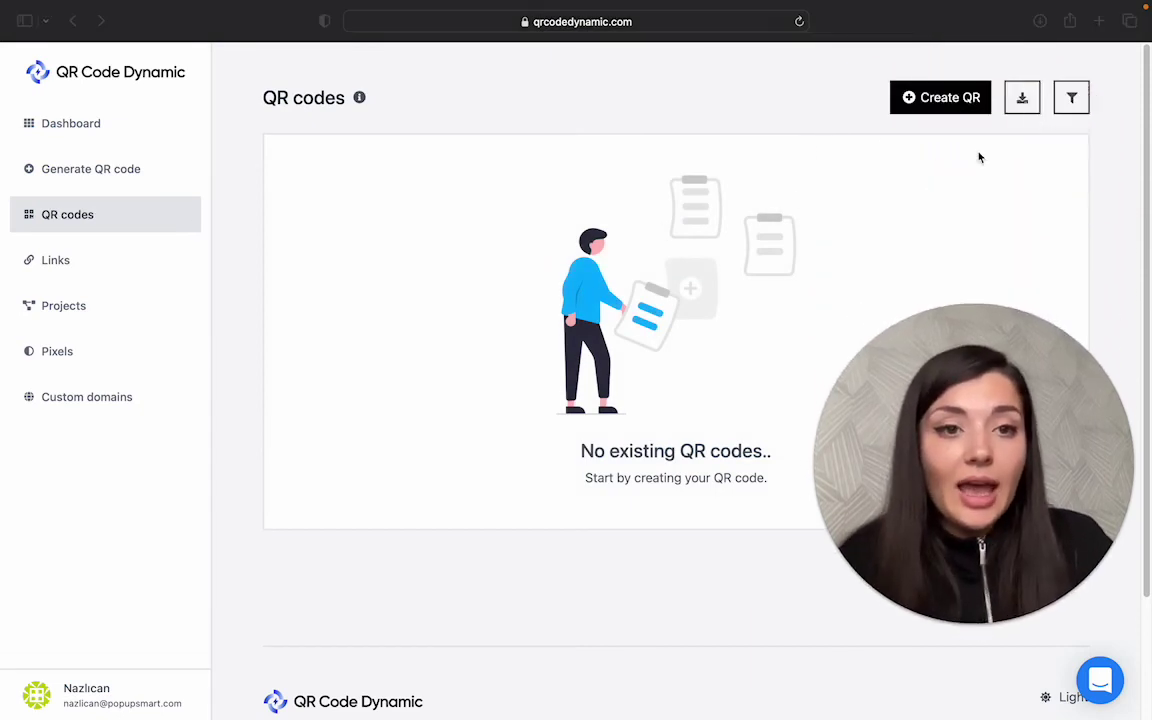
# Step: Start a new URL-type QR code with Dynamic QR code enabled
pyautogui.click(961, 102)
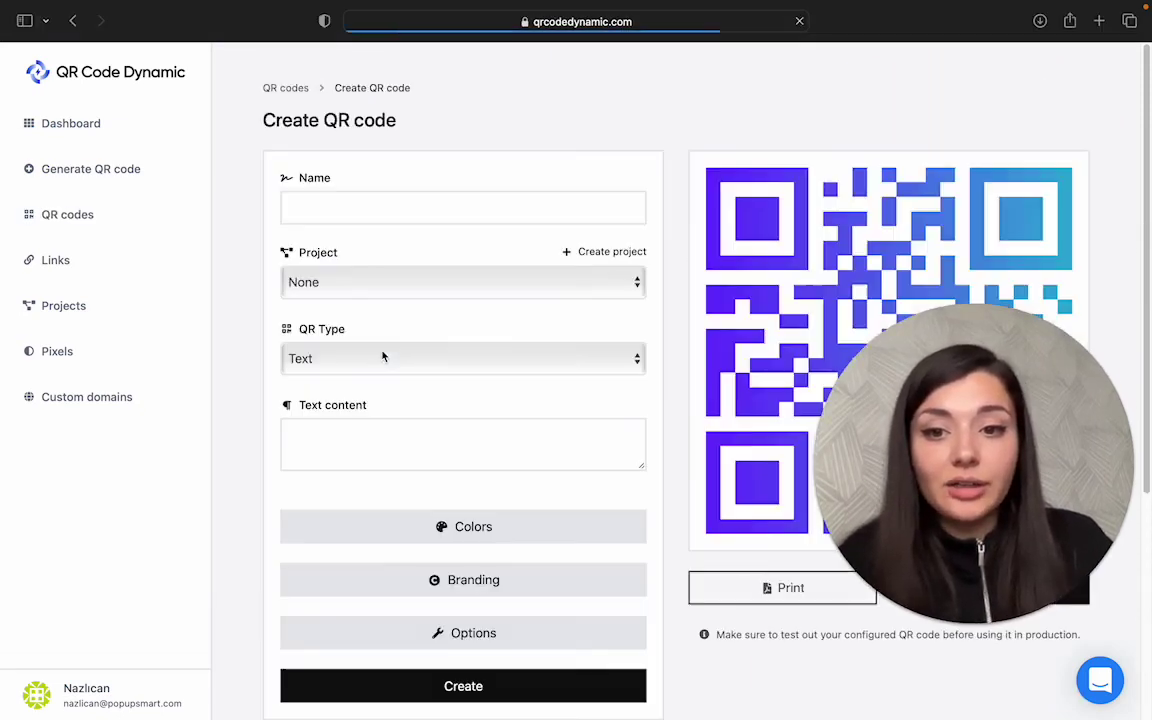
pyautogui.click(339, 364)
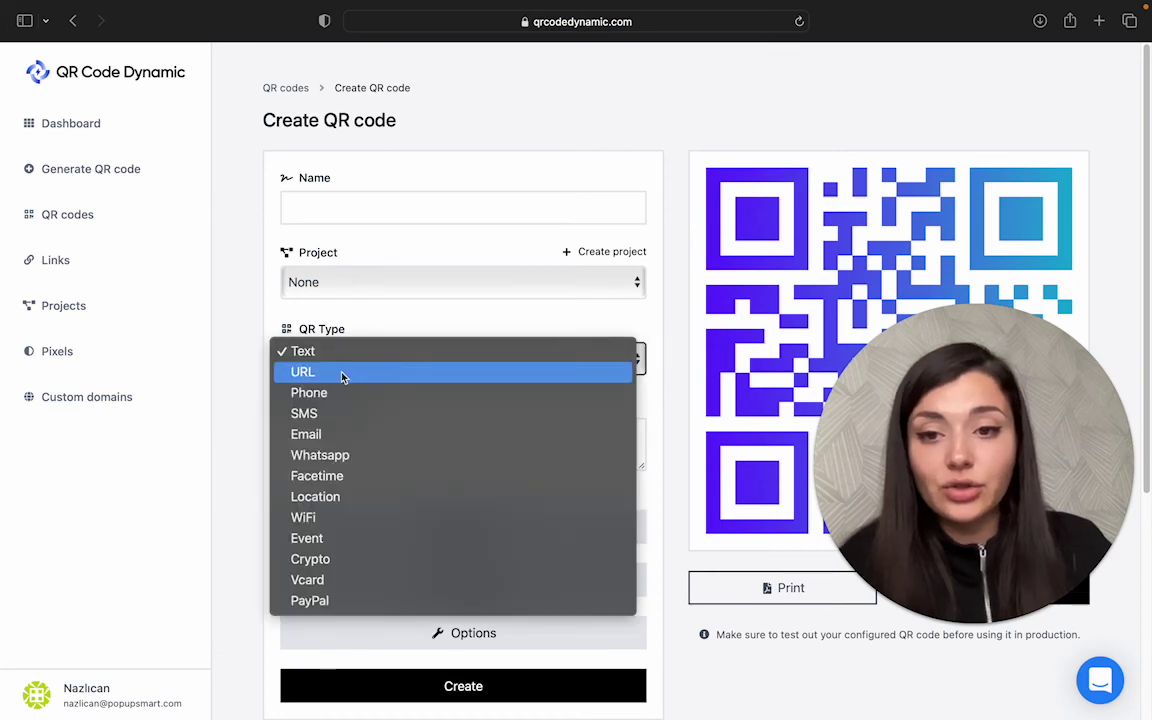
pyautogui.click(338, 370)
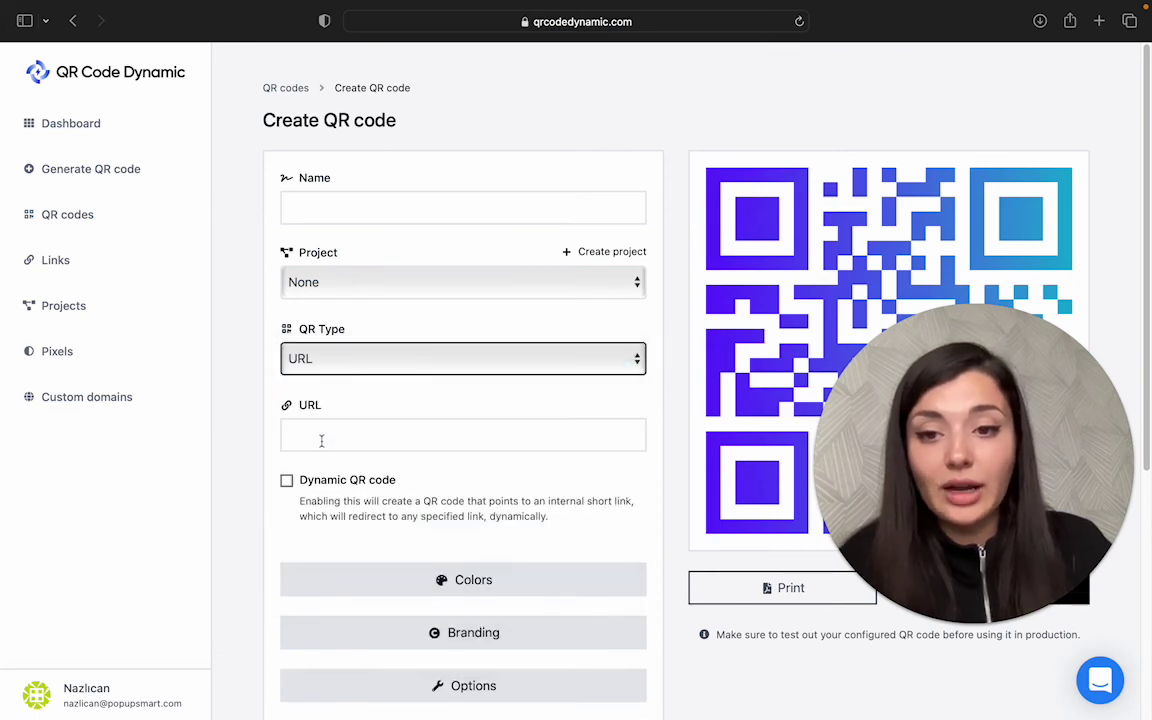
pyautogui.click(287, 482)
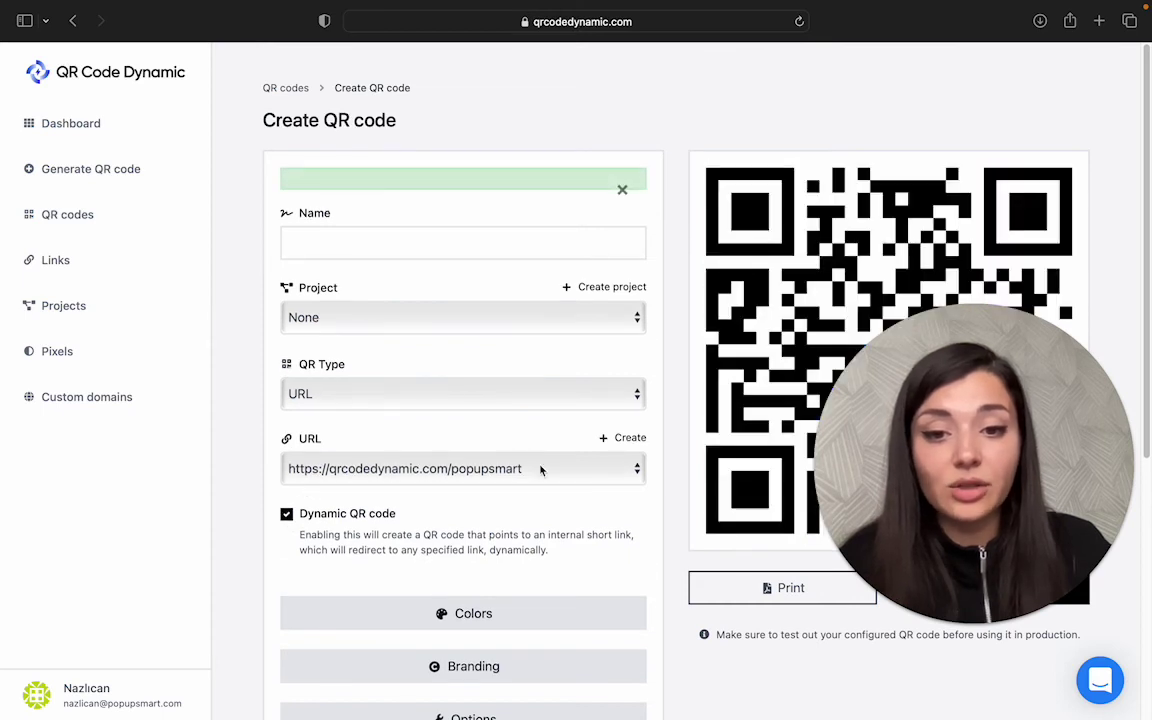
pyautogui.scroll(-1, 558, 471)
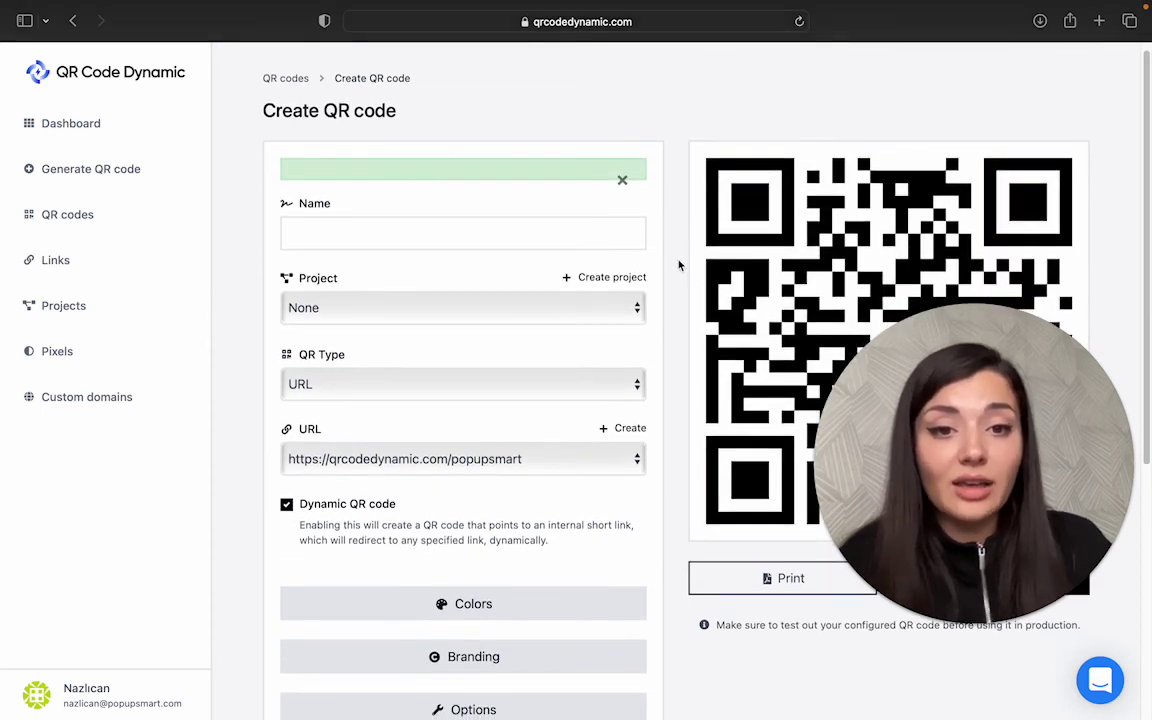